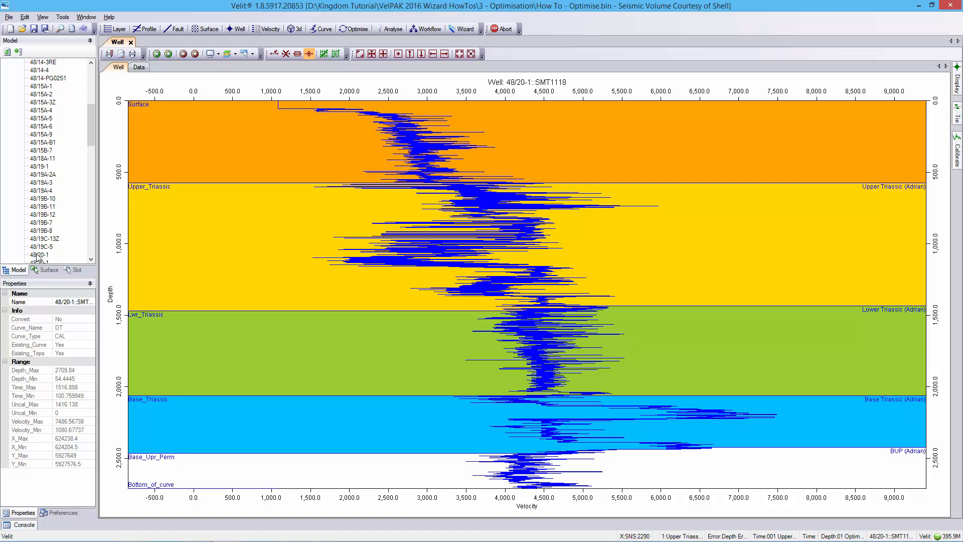
View the curve of well 48/14-4, and start the depth conversion wizard for event 1, Upper Triassic, with the Optimise method.
click(39, 70)
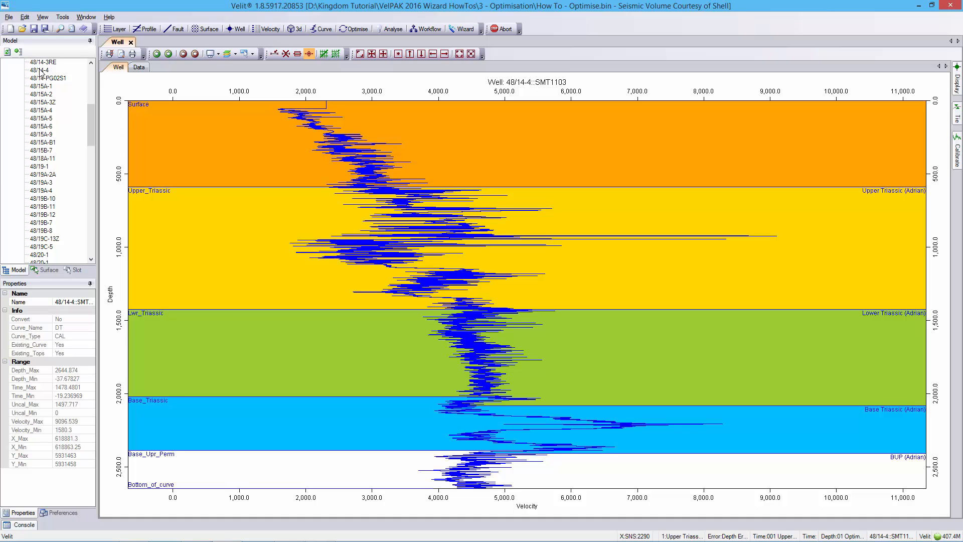
click(464, 30)
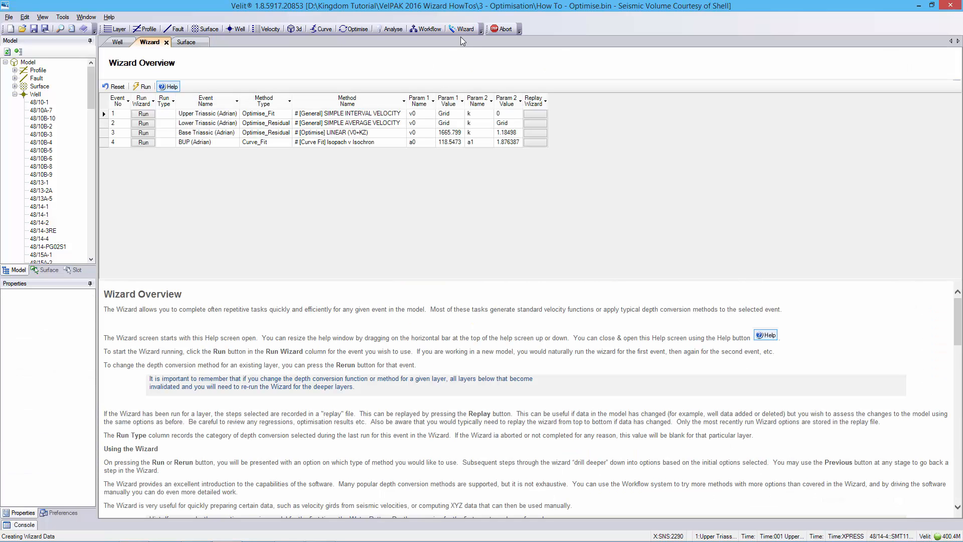
click(141, 115)
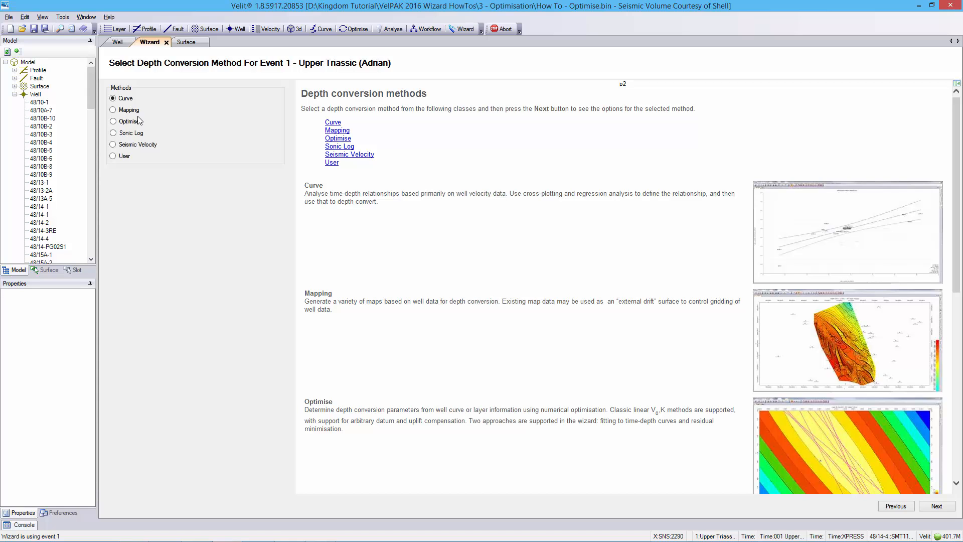
click(122, 123)
click(936, 506)
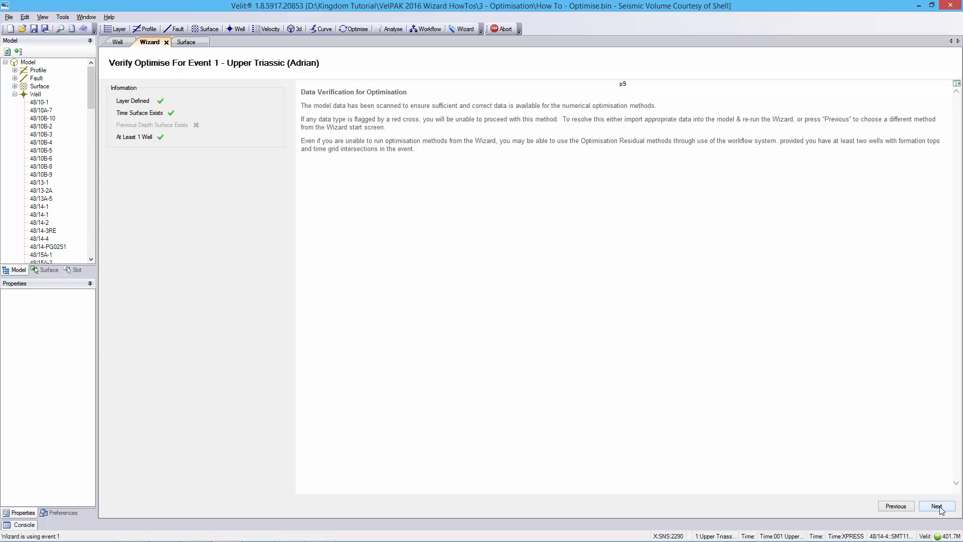
Choose the From Seismic Datum function with Fit To Well Curves, and run the optimisation on the proposed parameter space.
click(937, 507)
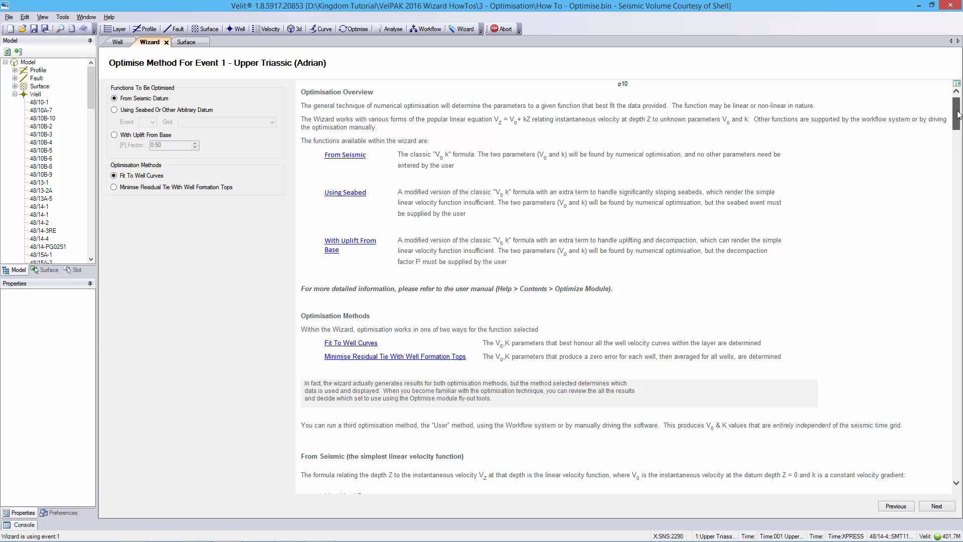
mouse_move(958, 115)
mouse_down()
mouse_move(960, 383)
mouse_move(959, 115)
mouse_up()
click(936, 508)
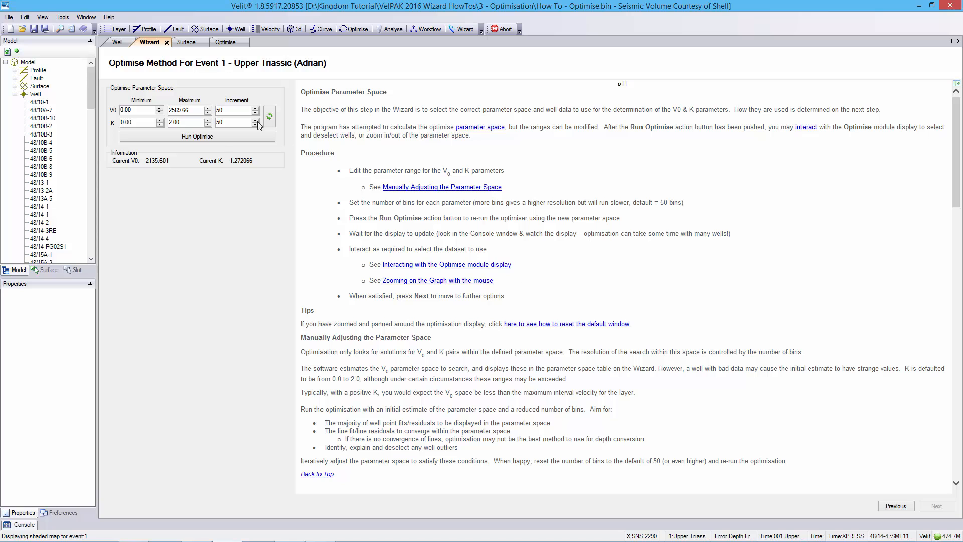
click(217, 139)
Dock the Optimise graph beside the wizard, hide the wizard's help text and give the graph most of the width.
click(225, 43)
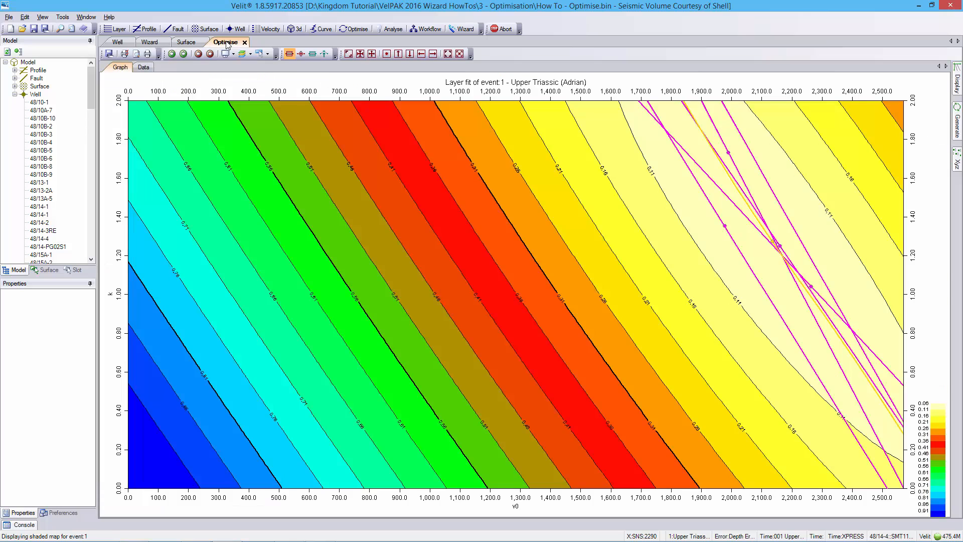
drag(225, 43, 533, 276)
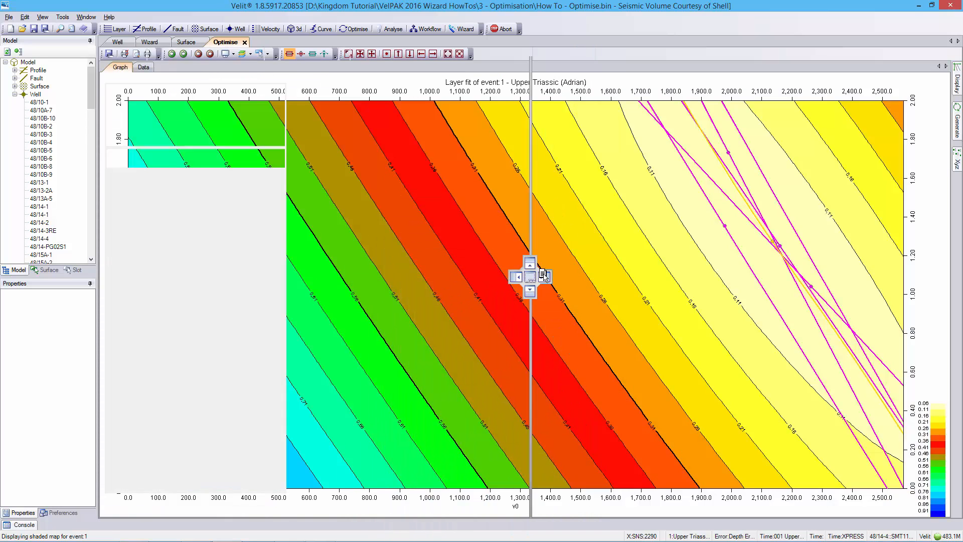
click(524, 83)
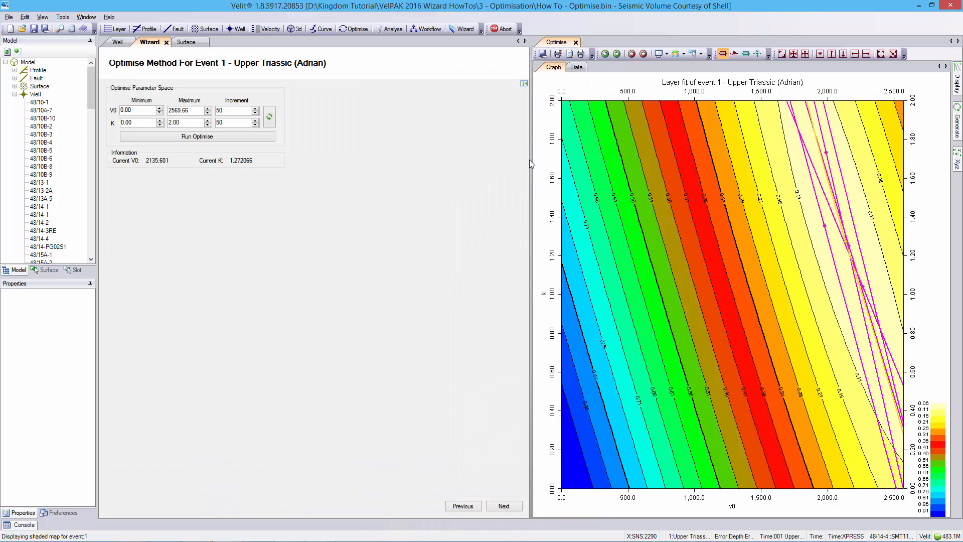
drag(532, 160, 300, 159)
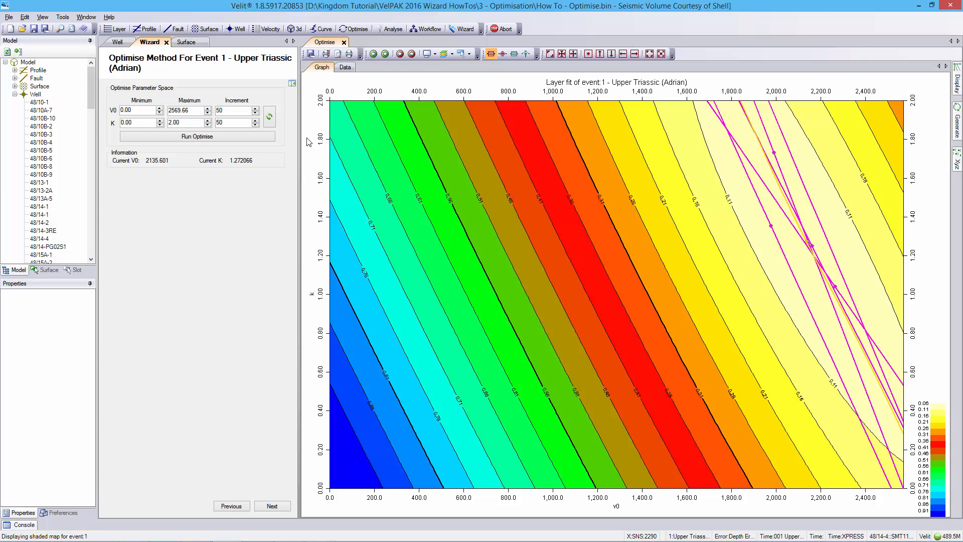
Widen the parameter space to the graph range, V0 10.77 to 4149.23 and K -0.26 to 2.96, and rerun the optimisation.
click(783, 224)
drag(662, 278, 782, 222)
scroll(703, 268, down, 4)
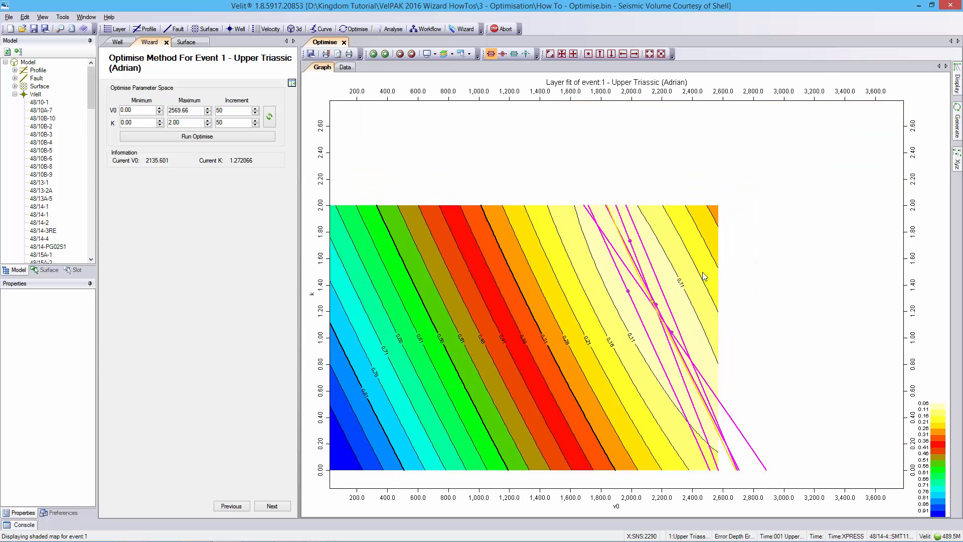
drag(672, 295, 651, 296)
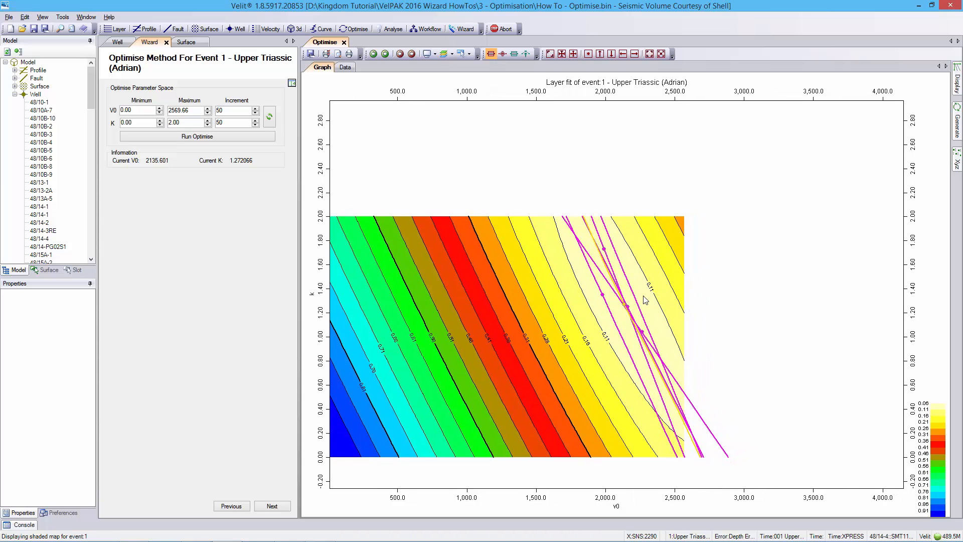
click(269, 118)
click(269, 118)
click(221, 136)
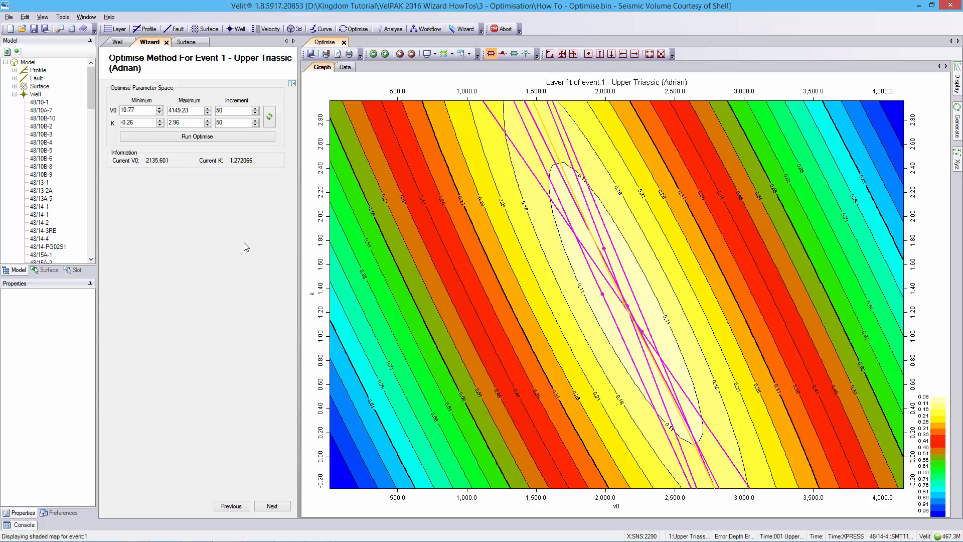
Examine the velocity curves of wells 48/15A-9 and 48/14-2 and their fit lines in the Optimise graph.
click(117, 42)
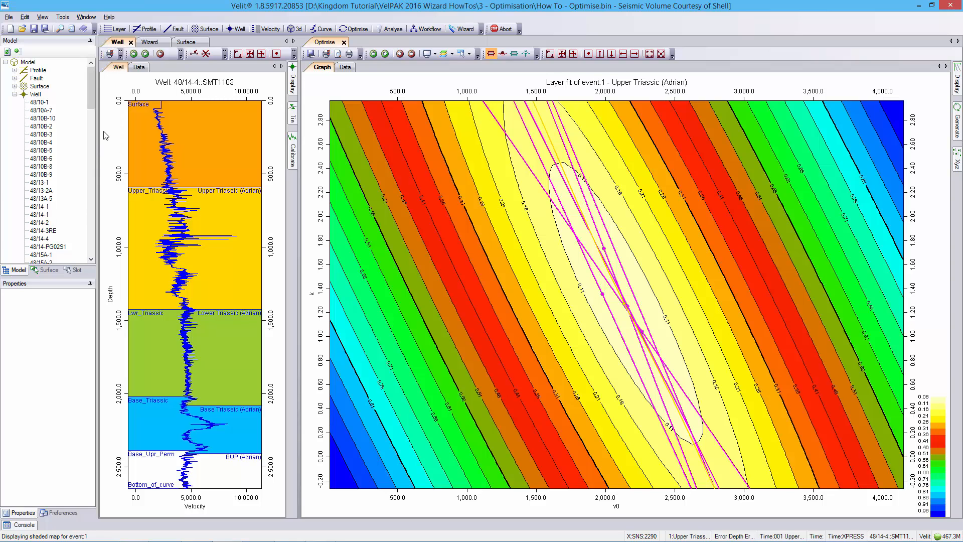
drag(91, 89, 90, 119)
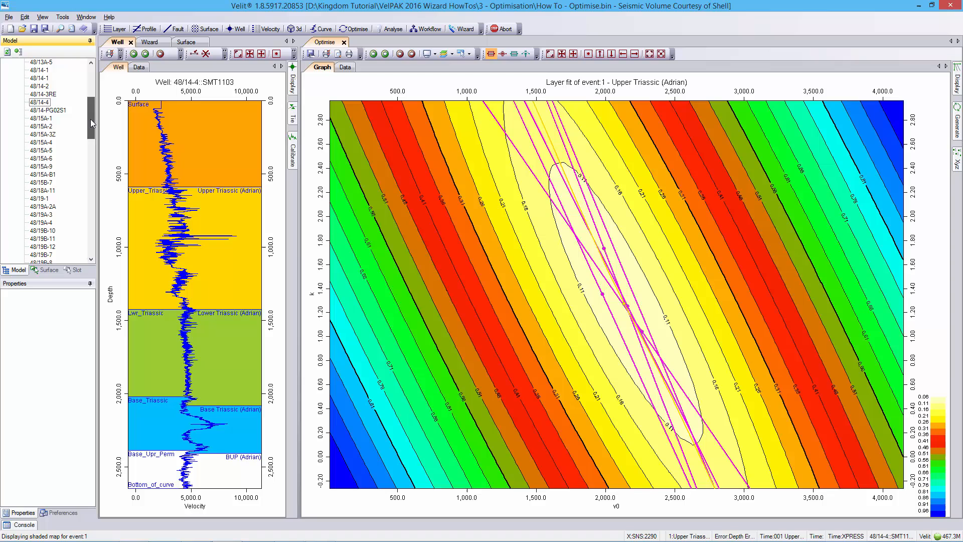
click(46, 167)
double_click(47, 167)
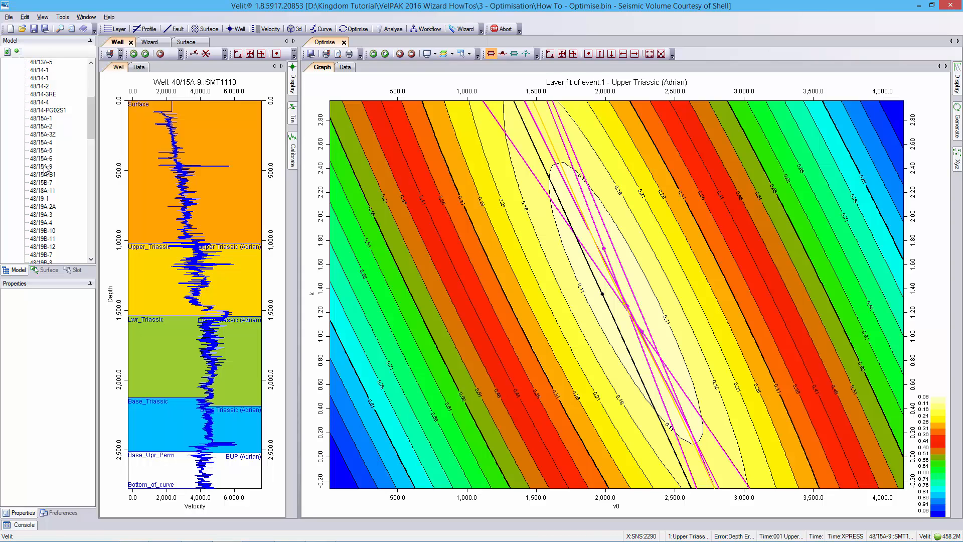
double_click(40, 86)
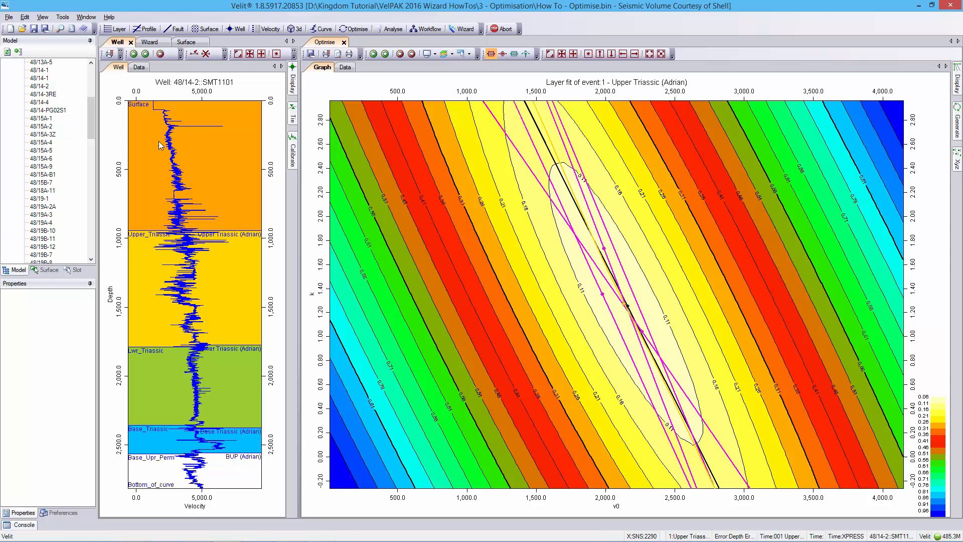
Set the wizard's parameter space to a wider graph range, V0 -2355.58 to 6515.58 and K -2.10 to 4.80.
click(150, 42)
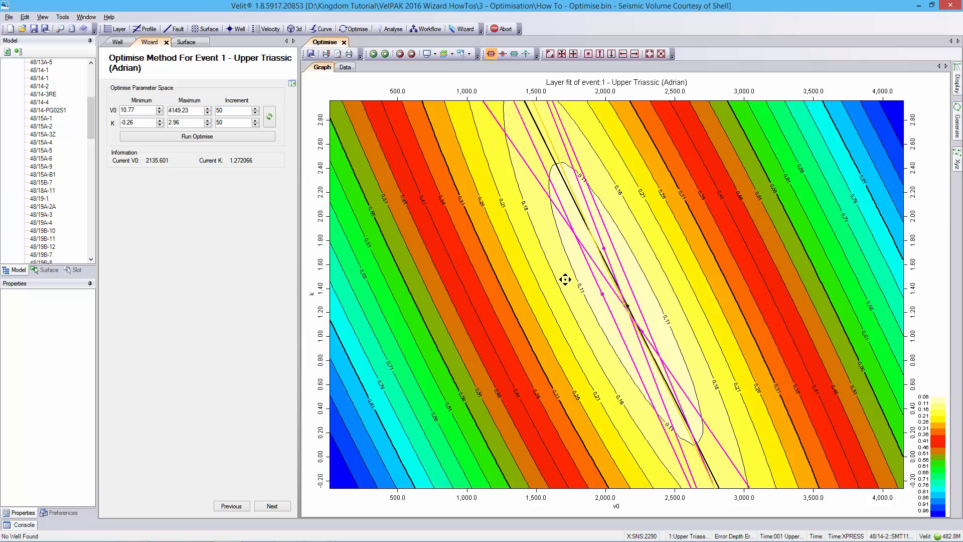
scroll(567, 283, down, 2)
scroll(577, 279, down, 2)
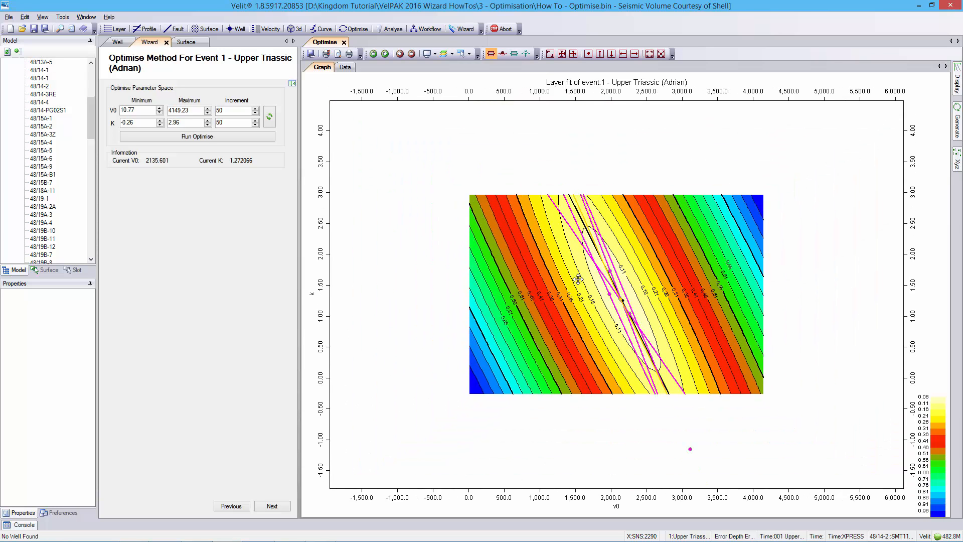
scroll(578, 279, down, 1)
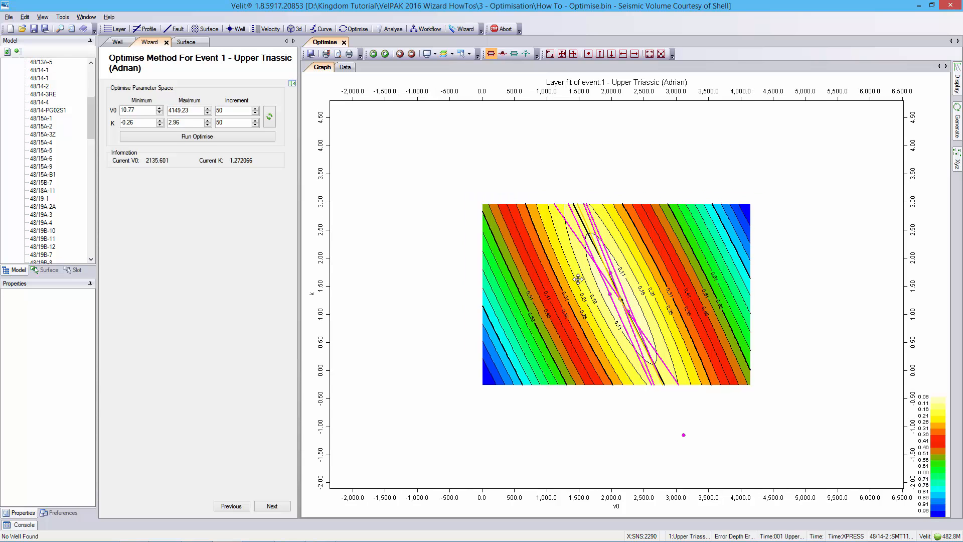
click(270, 116)
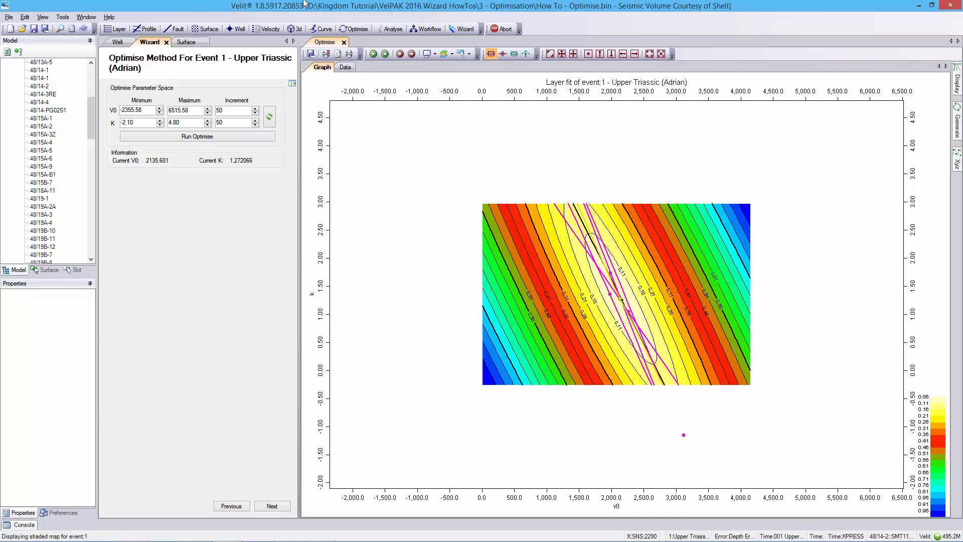
Pick the outlying well point beyond the shaded area of the Optimise graph and inspect that well's velocity curve.
click(503, 55)
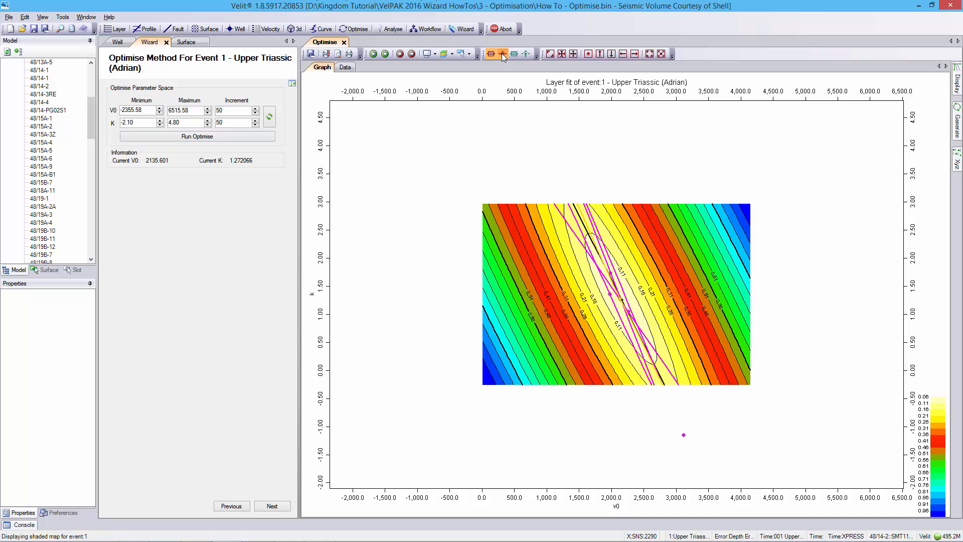
click(683, 435)
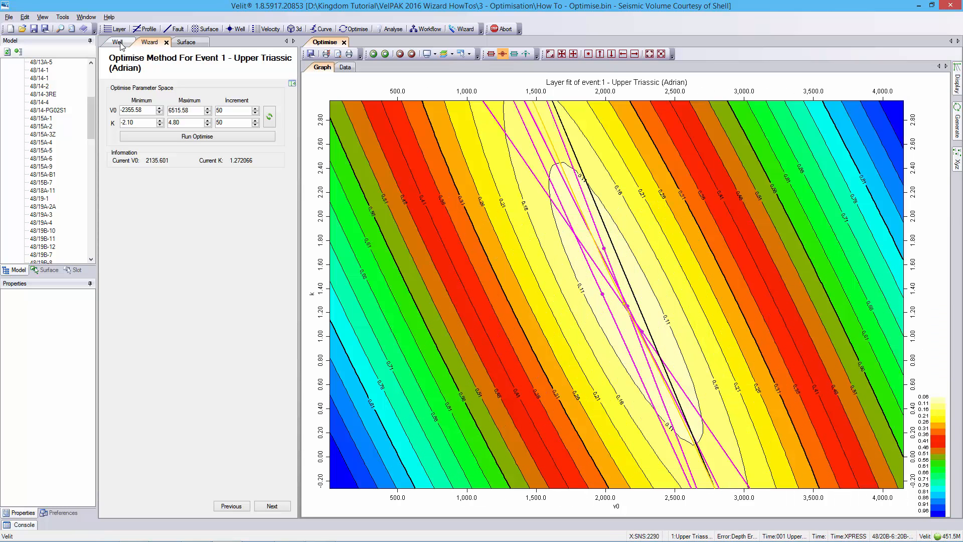
click(118, 42)
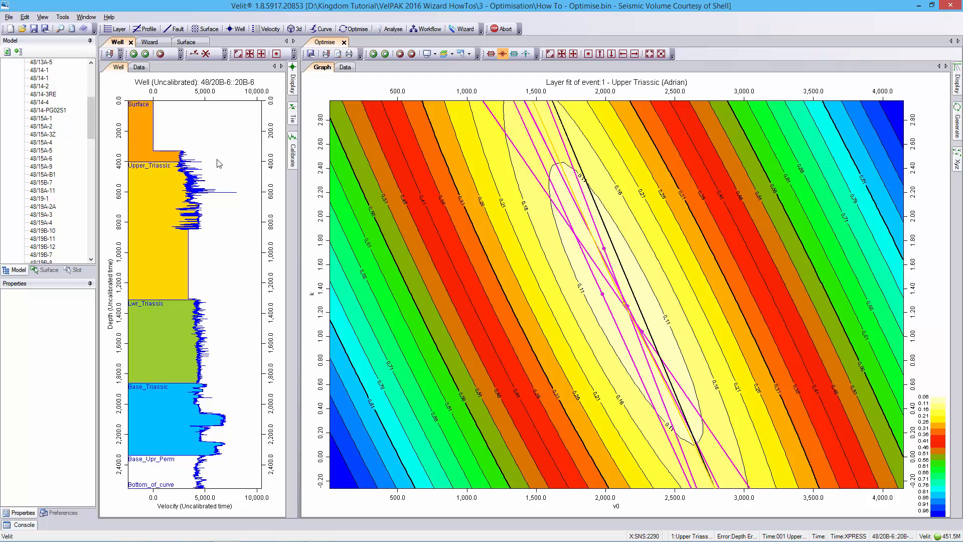
Exclude outlier well 48/20B-6 from the Upper Triassic layer fit in the Optimise graph.
click(590, 300)
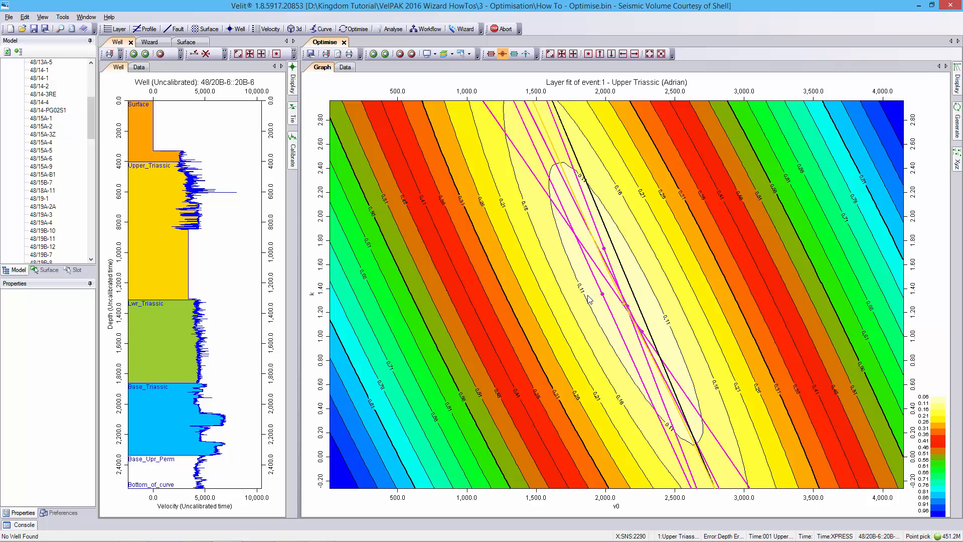
scroll(589, 299, down, 6)
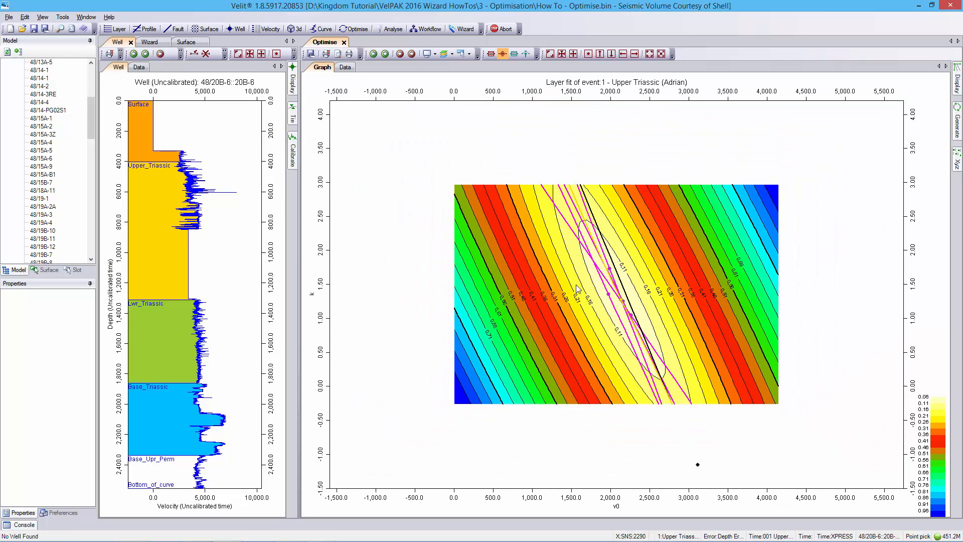
click(491, 54)
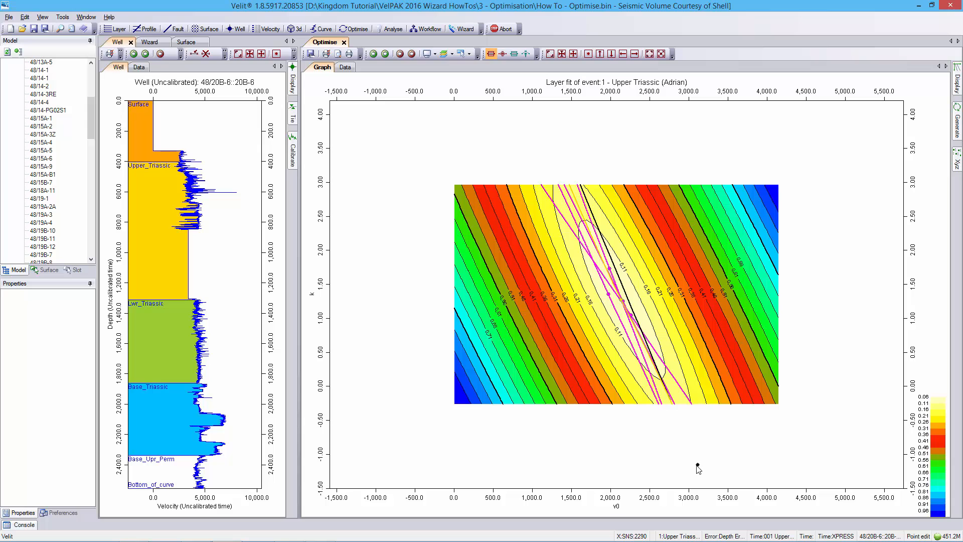
click(698, 466)
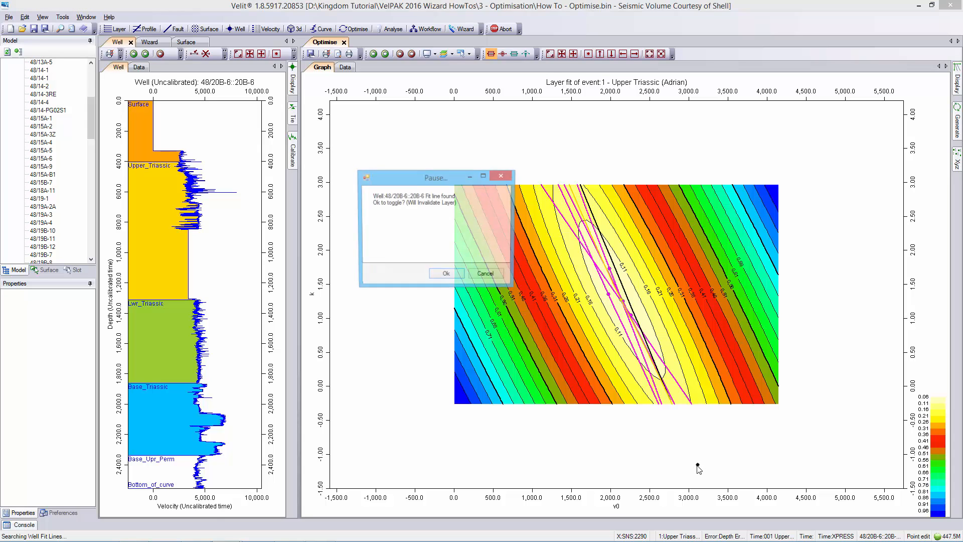
click(447, 276)
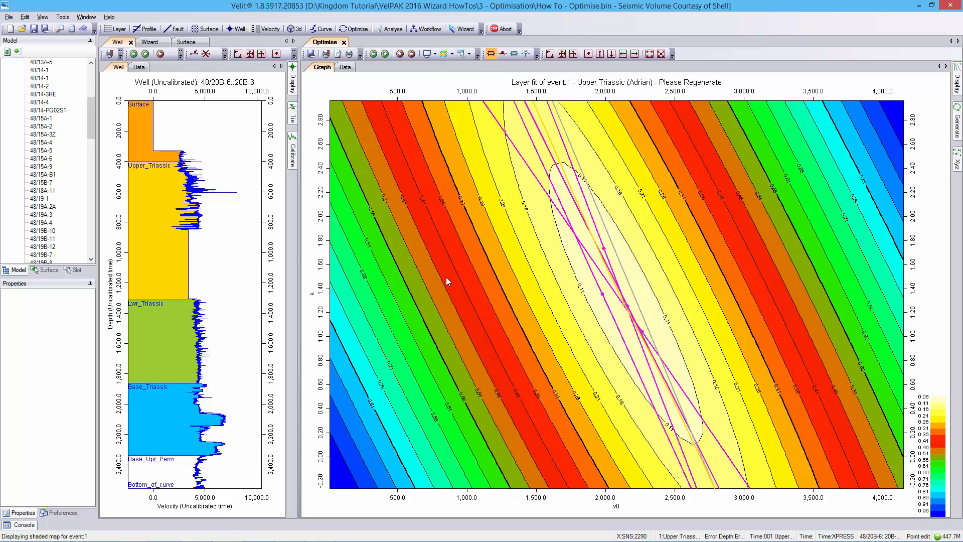
Rerun the optimisation without the excluded well and advance the wizard to the override and fix options.
click(149, 42)
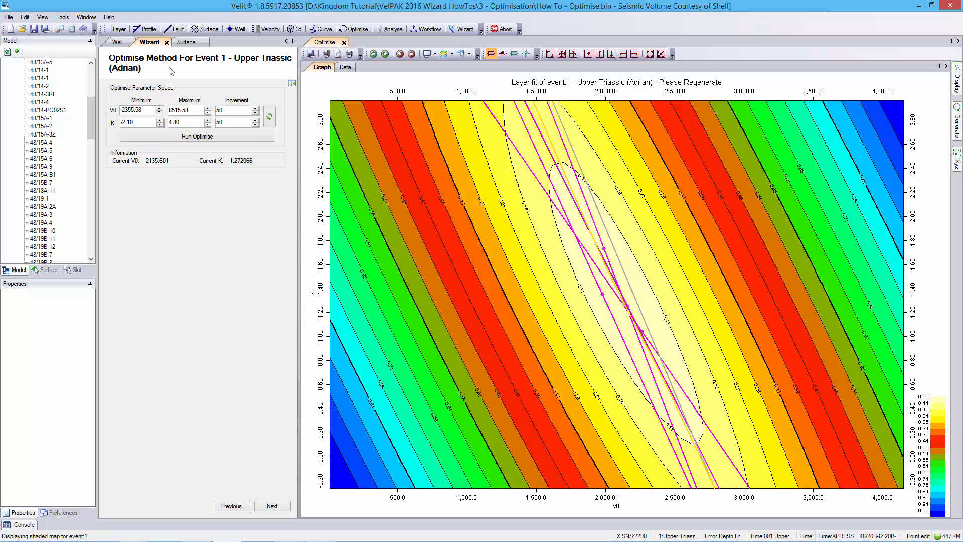
click(193, 140)
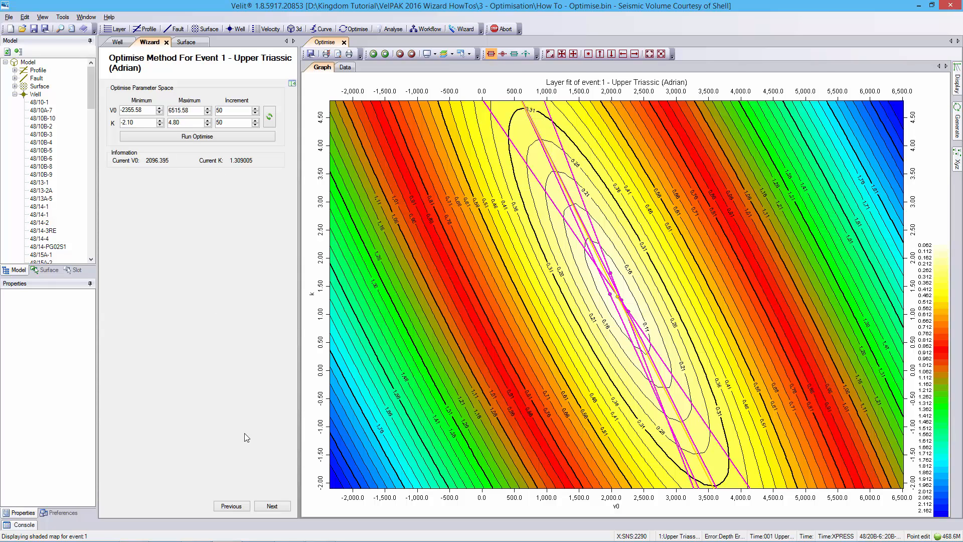
click(271, 506)
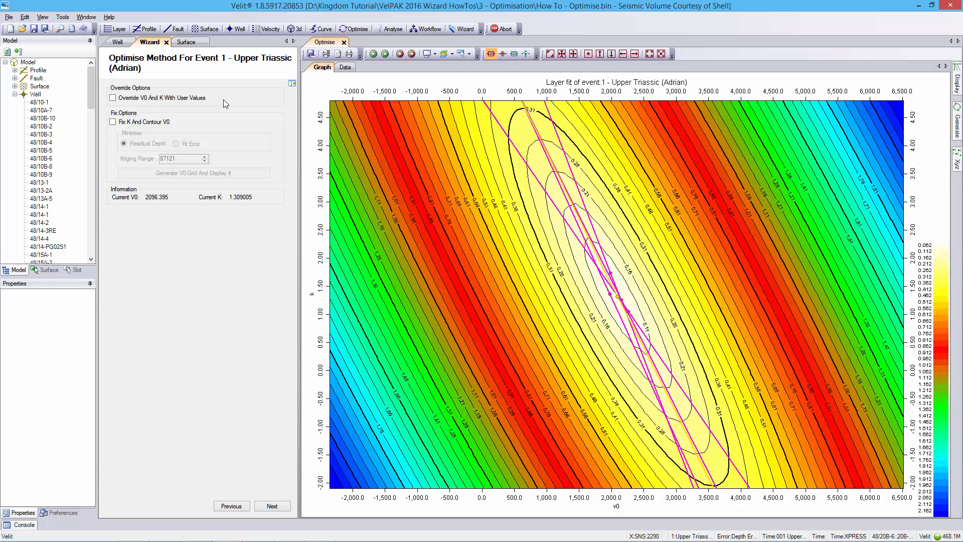
click(113, 98)
click(114, 99)
click(114, 123)
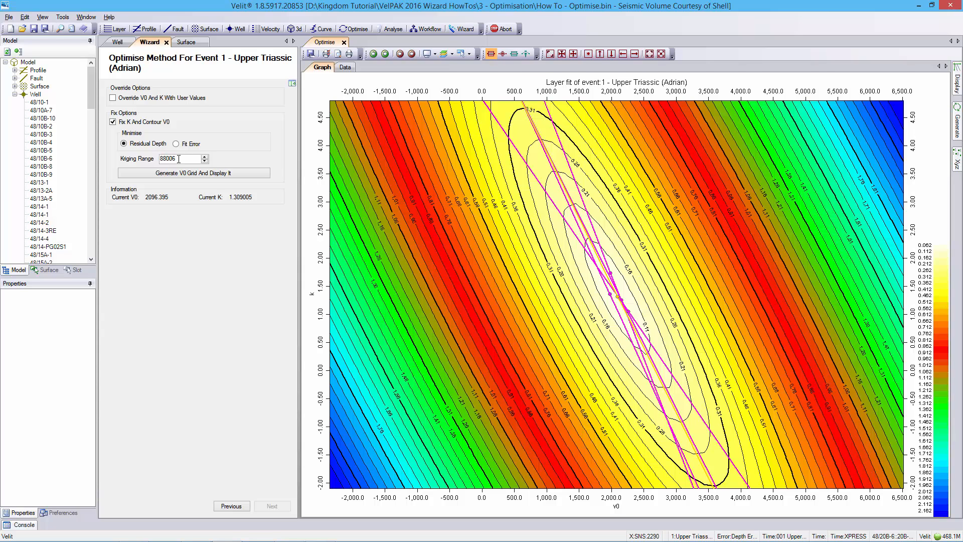
click(112, 123)
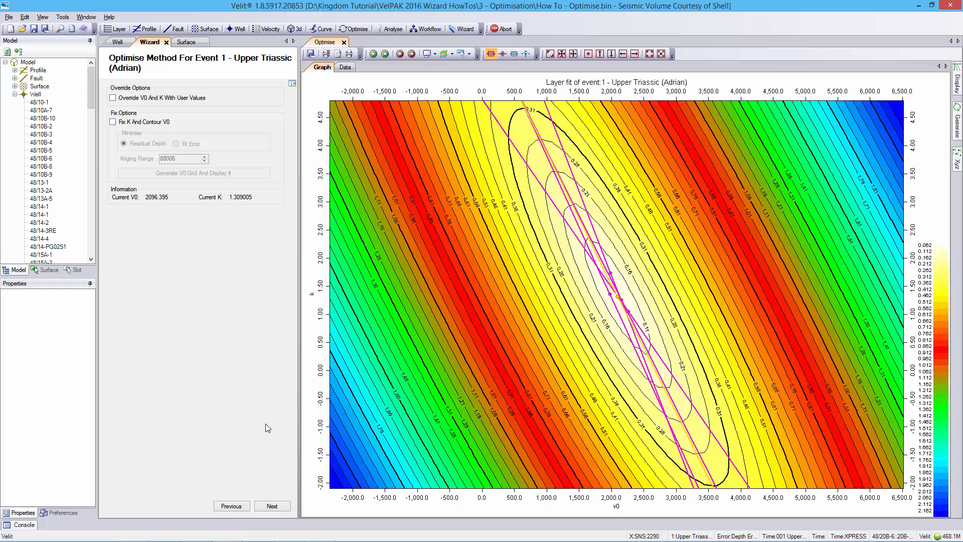
Accept the optimised V0 and K without an override or fixed K, and advance to the error correction options.
click(272, 506)
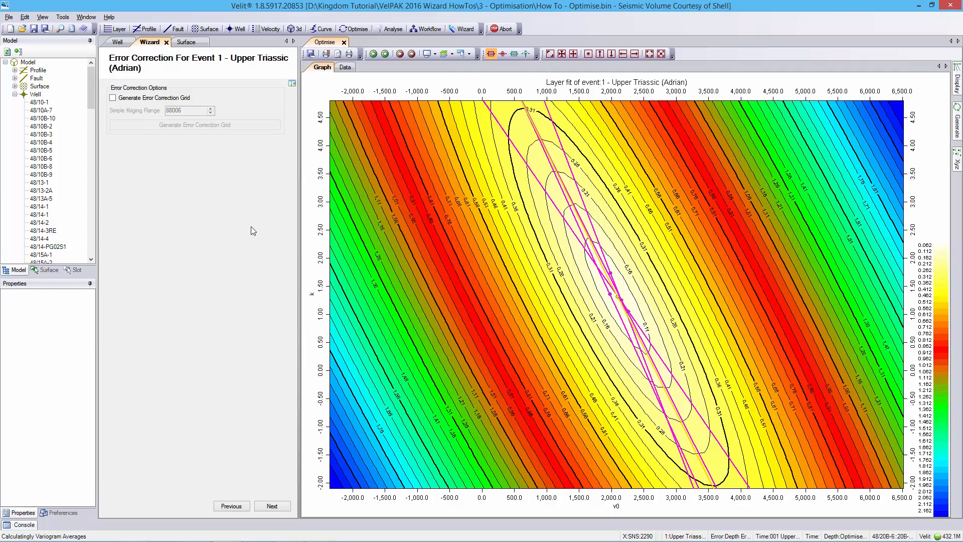
Show the Upper Triassic depth surface in the Basic display type and examine the residuals posted at the wells.
click(194, 44)
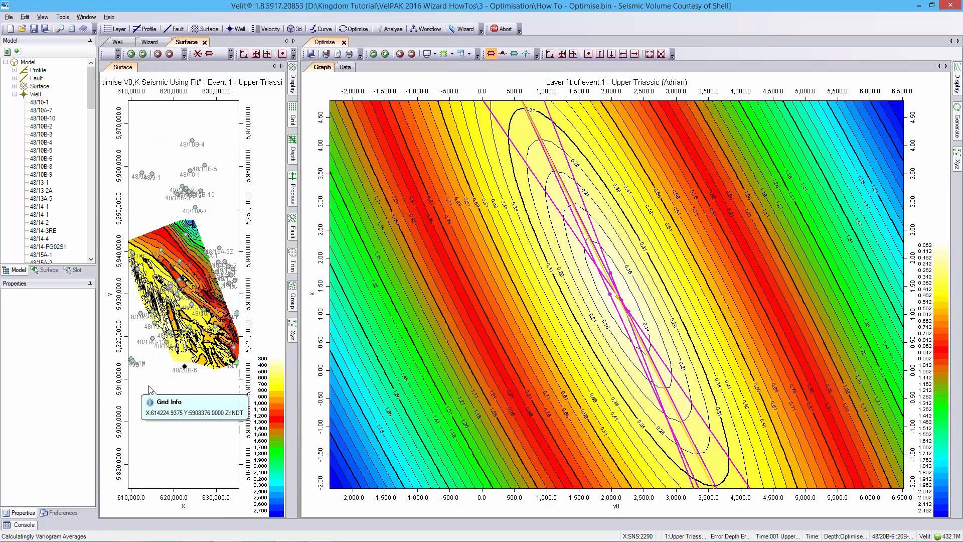
scroll(150, 315, up, 3)
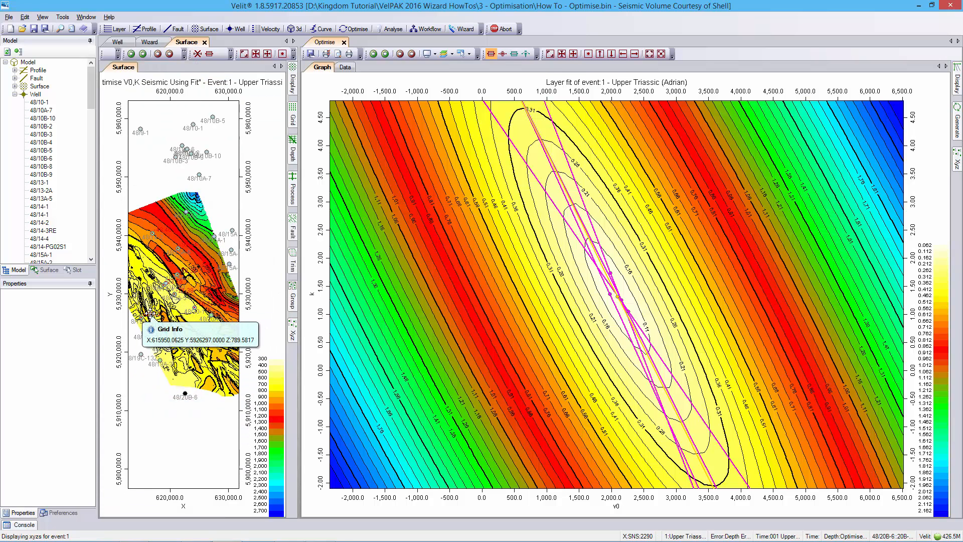
scroll(151, 307, up, 5)
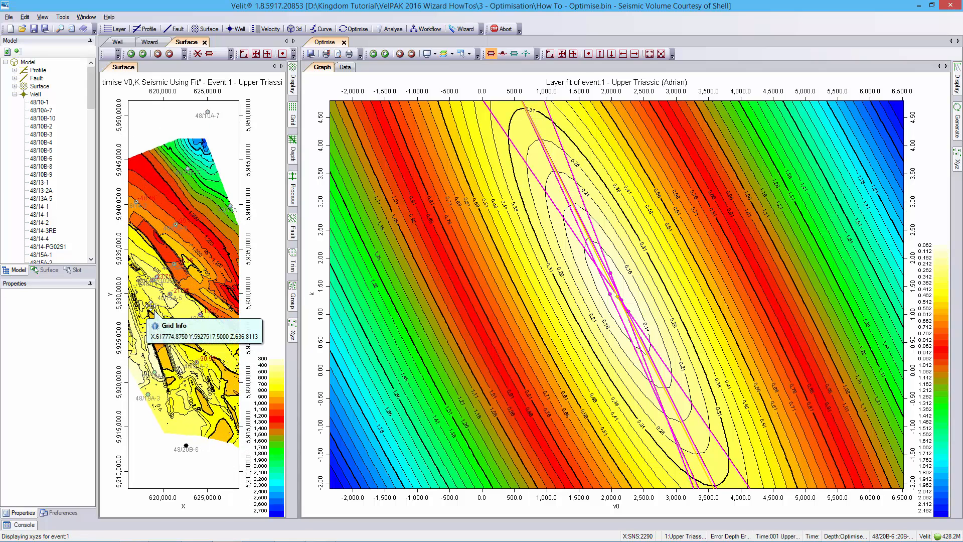
scroll(151, 304, up, 3)
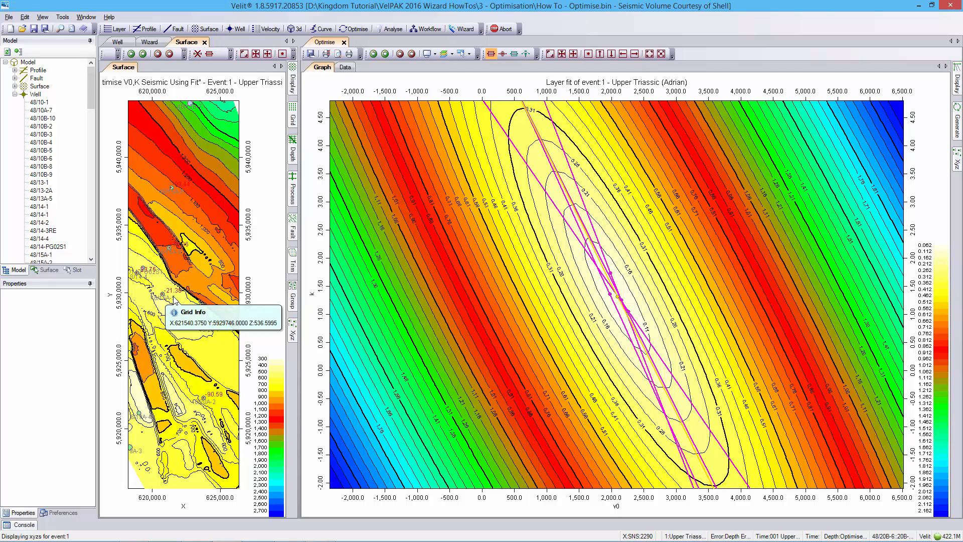
click(185, 53)
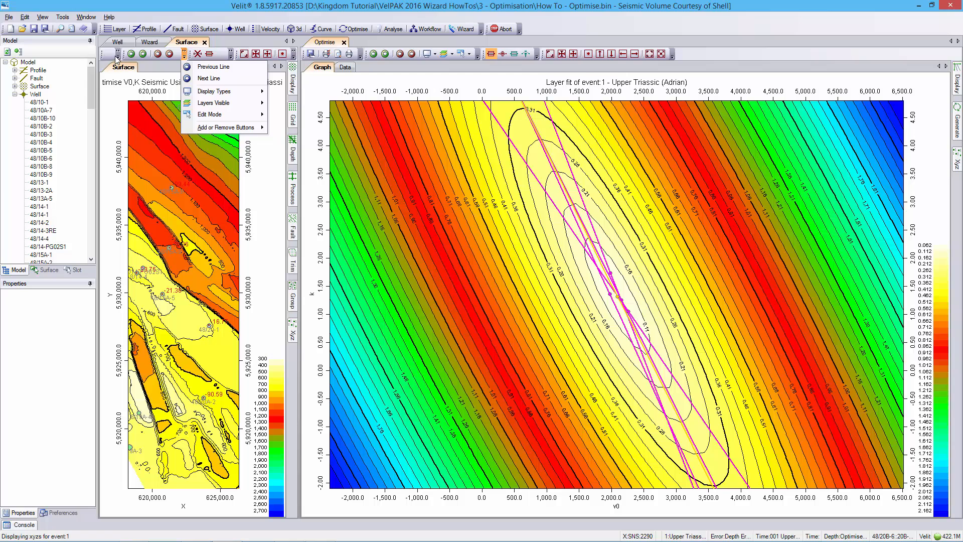
mouse_move(210, 93)
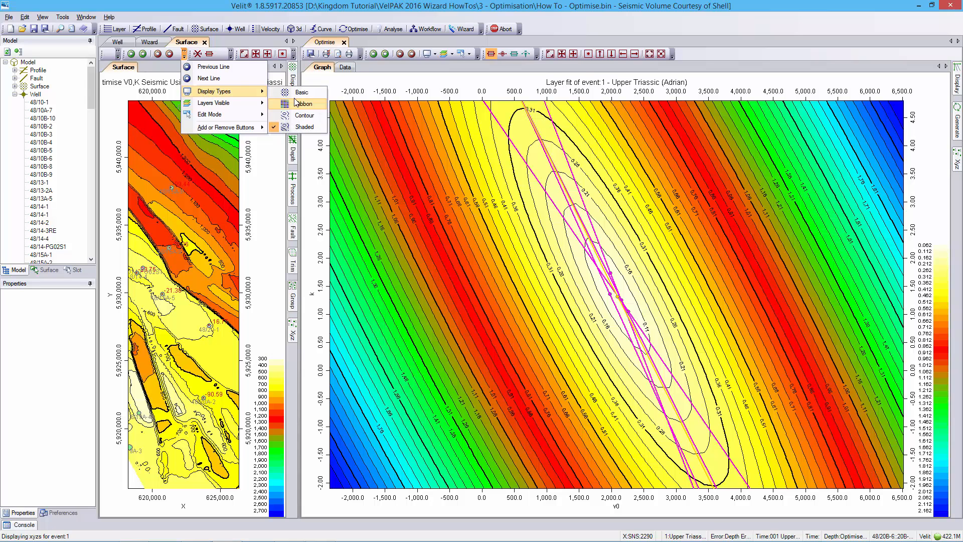
click(310, 91)
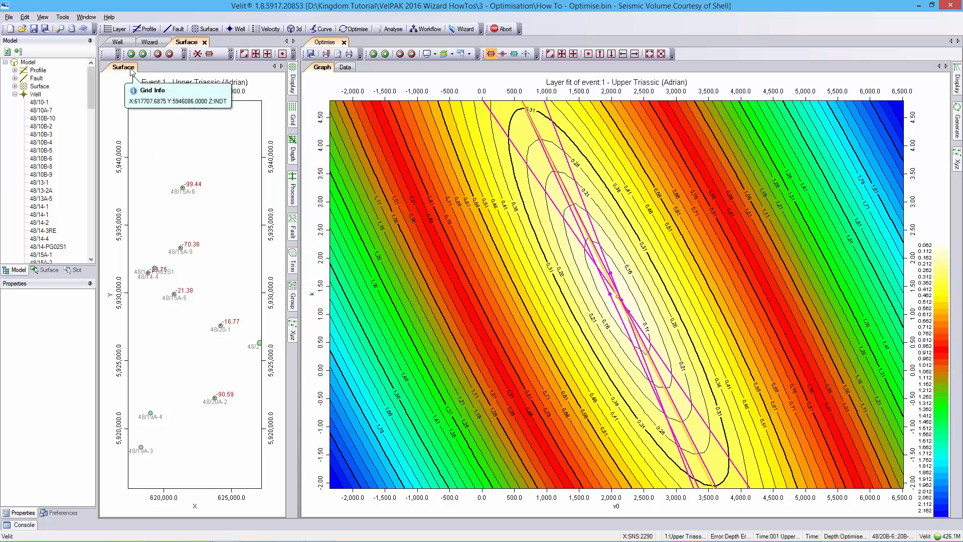
Inspect the velocity curve of well 48/14-4, and return to the wizard's error correction options.
click(118, 45)
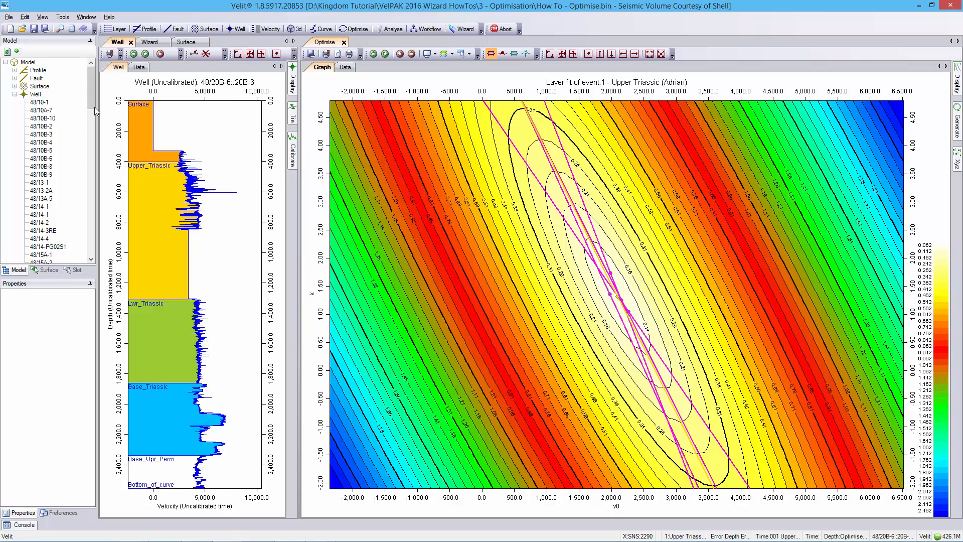
click(44, 240)
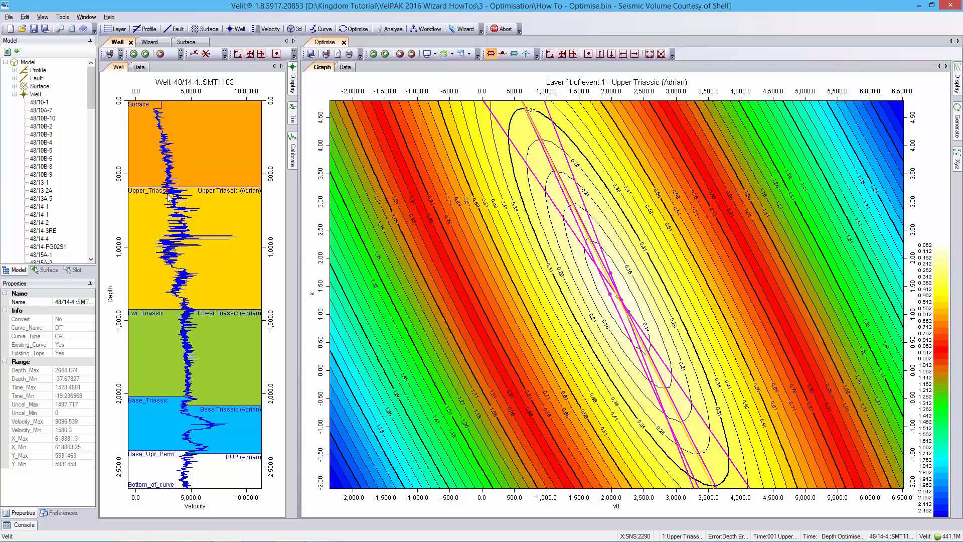
click(159, 42)
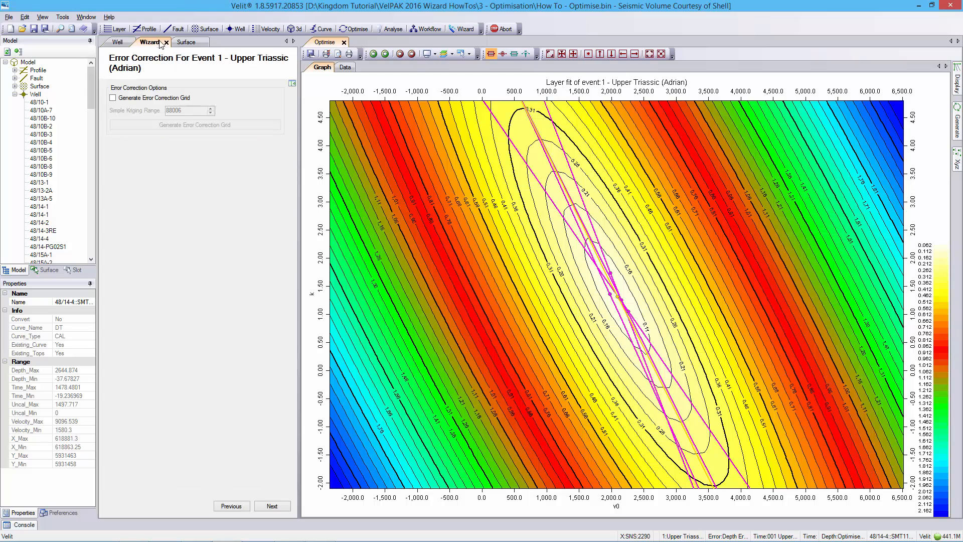
Enable error correction for the Upper Triassic and generate its grid with a simple kriging range of 4000.
click(113, 98)
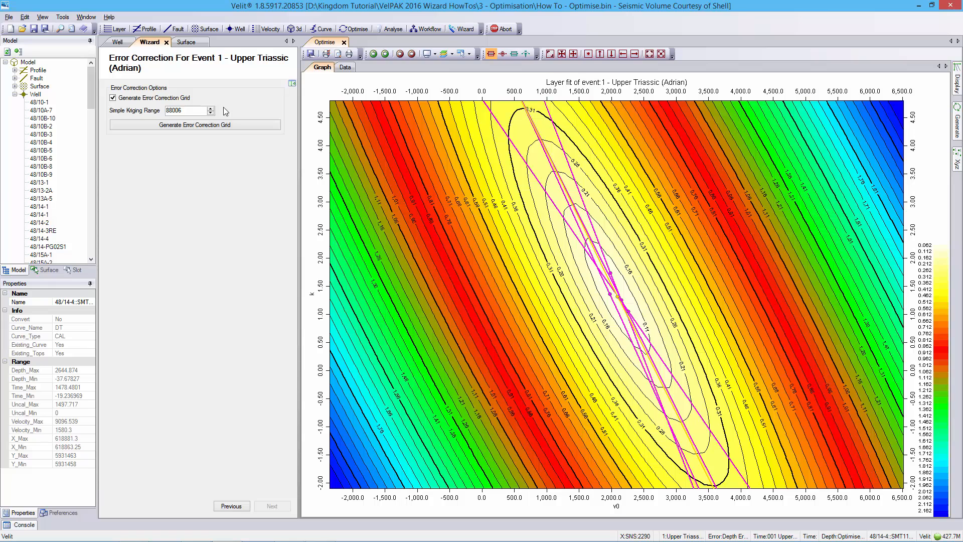
drag(193, 111, 152, 109)
text(4000)
click(221, 125)
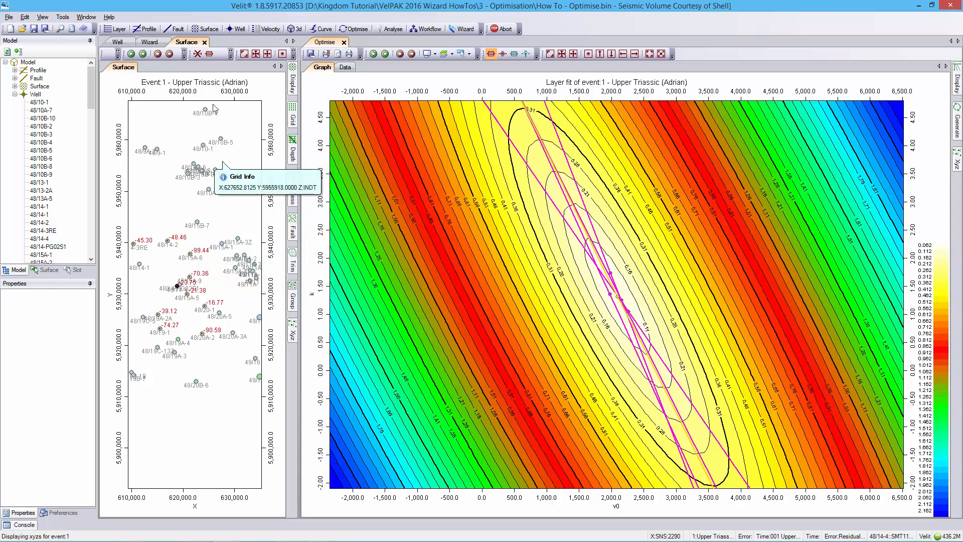
Finish the Upper Triassic wizard run, checking the depth grid errors in the Optimise data table before going back to the wizard overview.
click(150, 42)
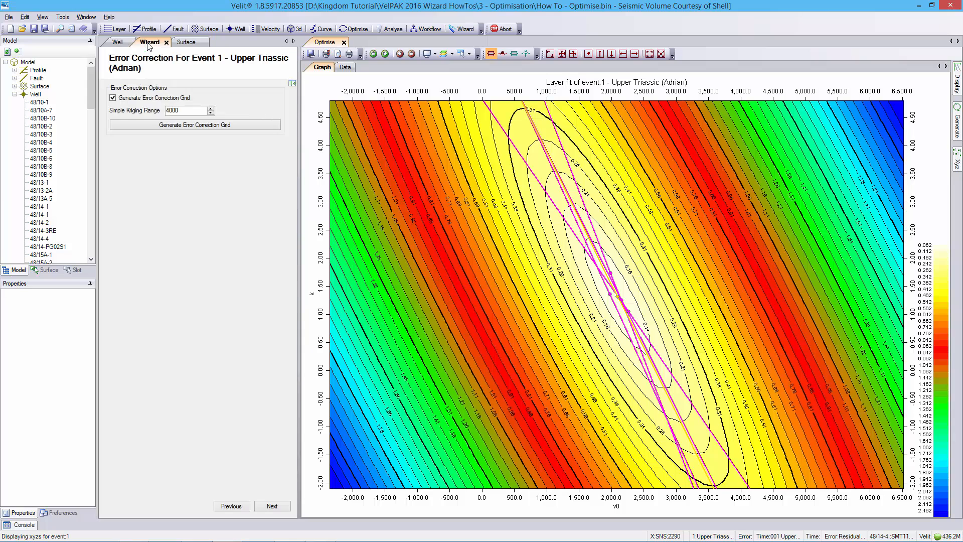
click(271, 506)
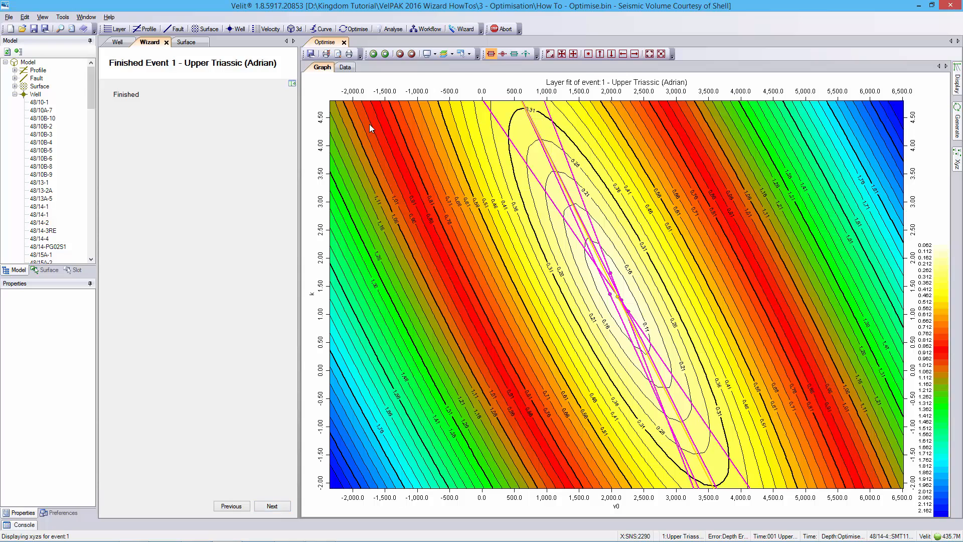
click(345, 67)
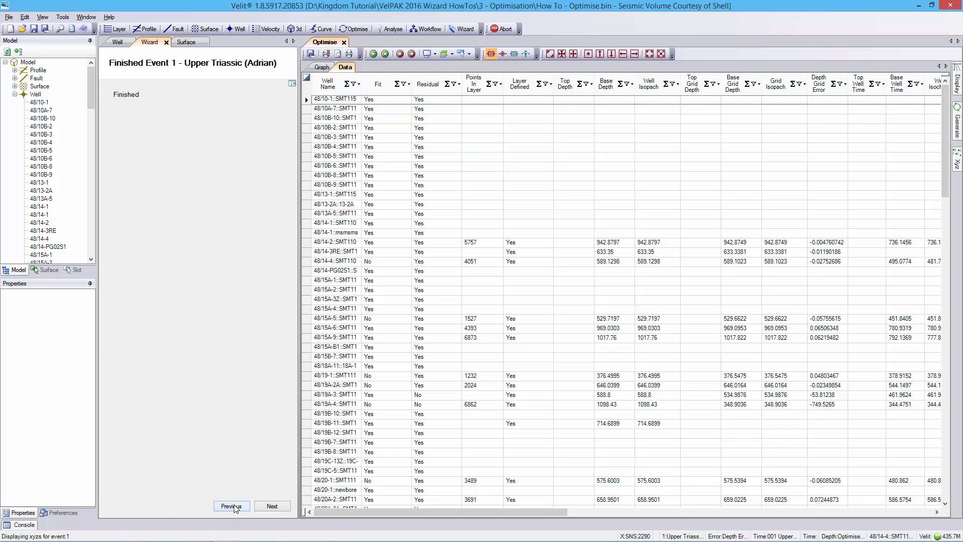
click(266, 506)
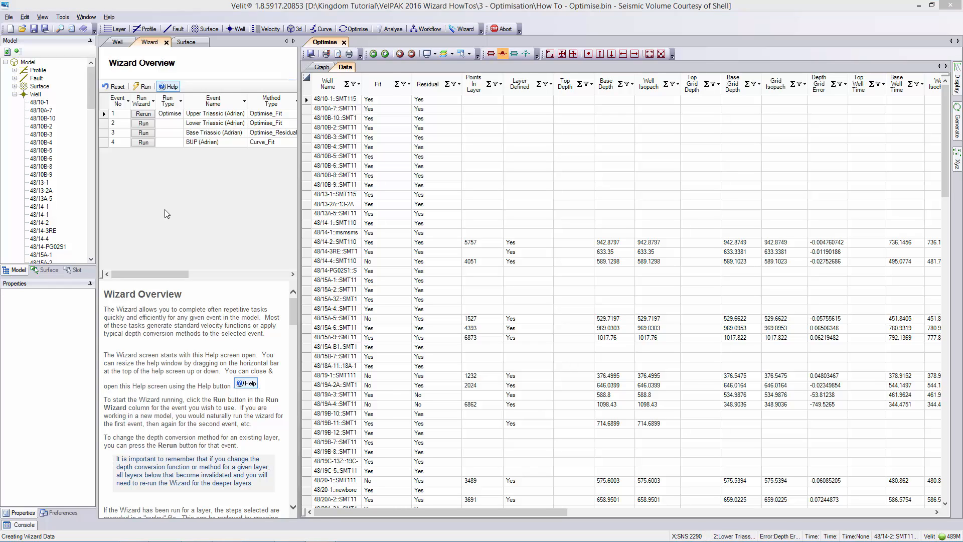
Run the wizard for the Lower Triassic with the Optimise method from seismic datum, minimising the residual tie with well formation tops.
click(144, 123)
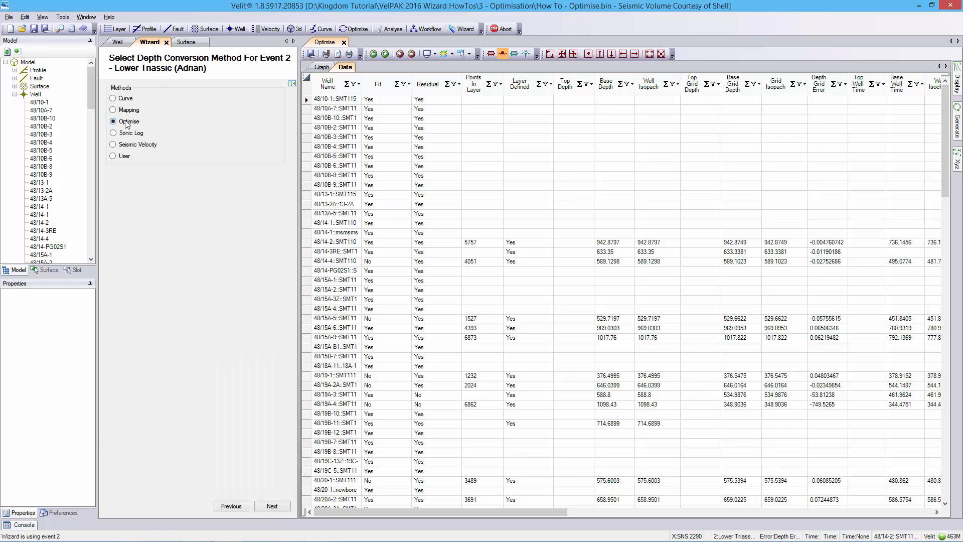
click(273, 506)
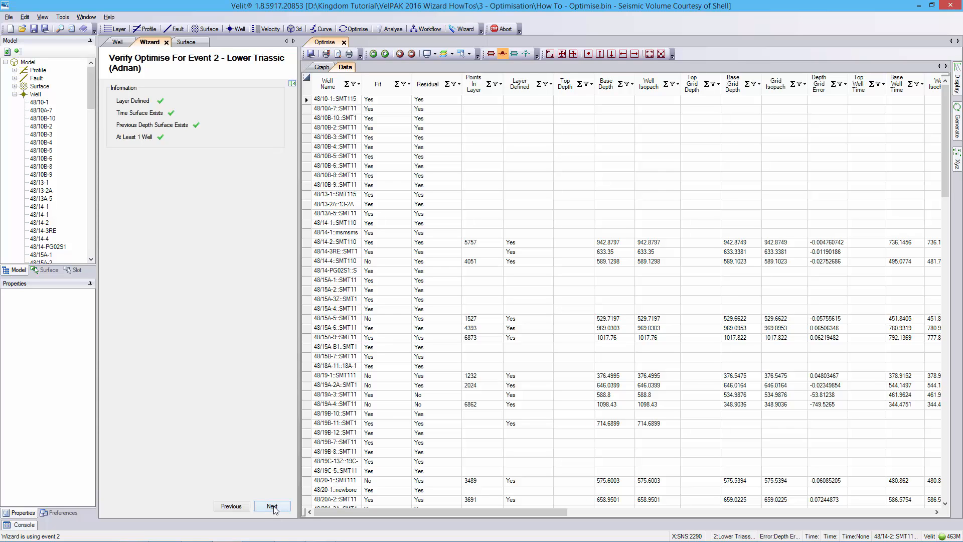
click(273, 506)
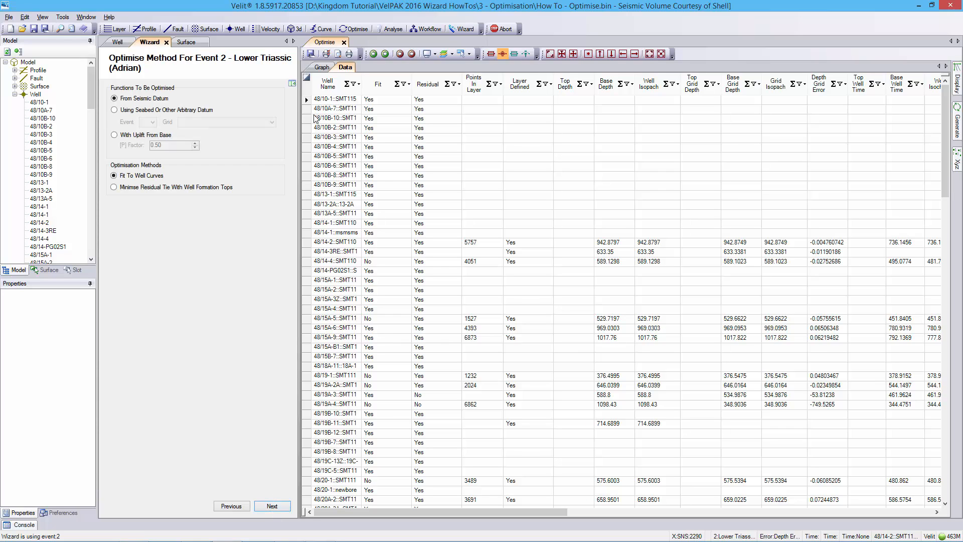
click(321, 67)
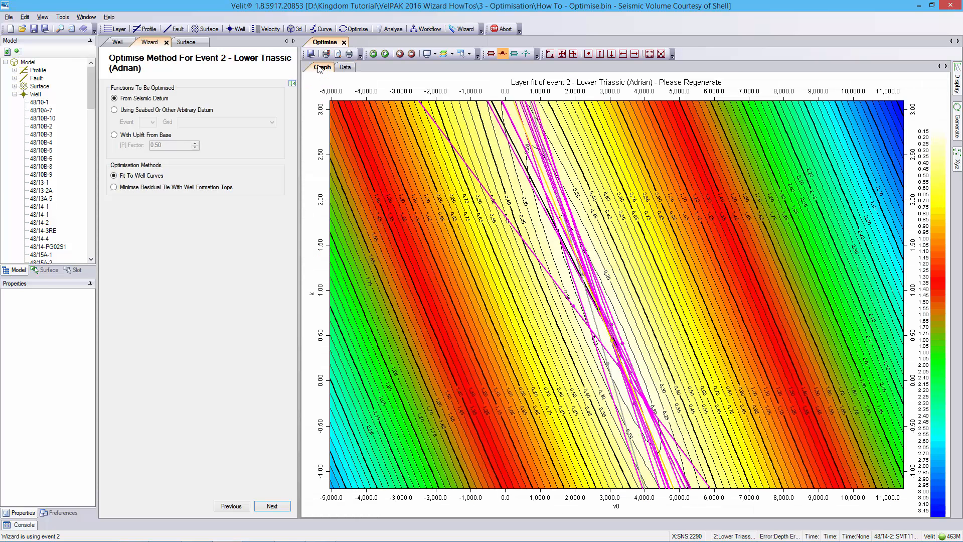
click(114, 188)
click(276, 509)
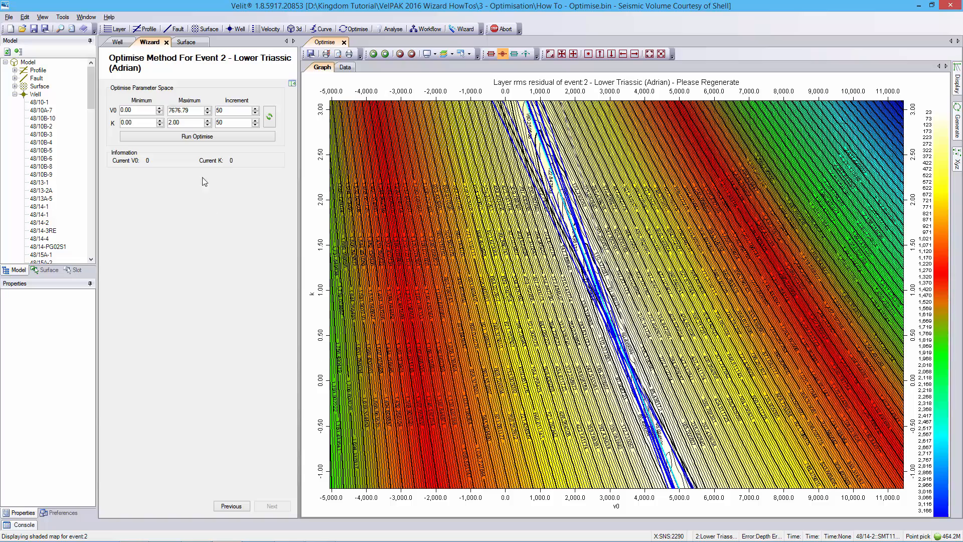
Run the Lower Triassic optimisation, pick the outlying residual line in the graph and inspect that well's velocity curve.
click(190, 137)
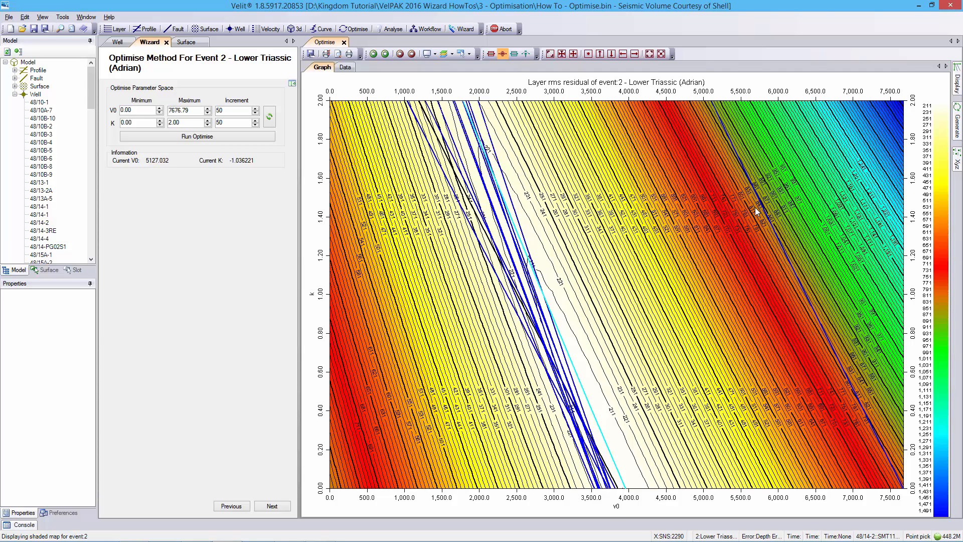
click(770, 221)
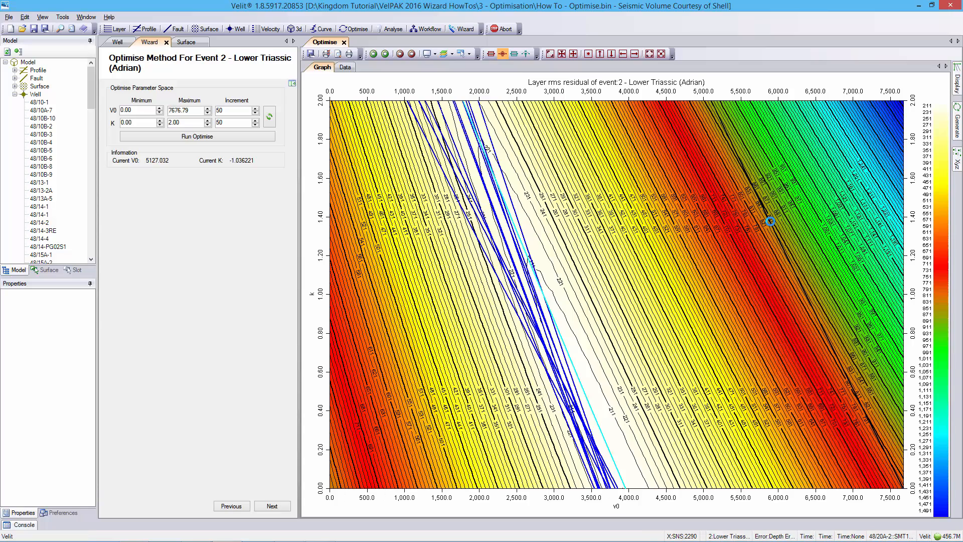
click(117, 43)
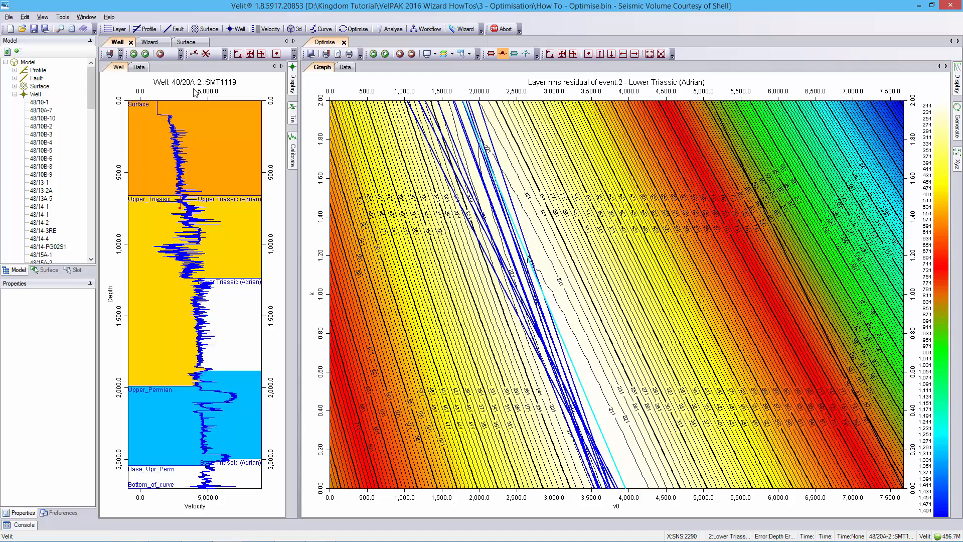
Exclude outlier well 48/20A-2 from the Lower Triassic residual optimisation in the Optimise graph.
click(490, 55)
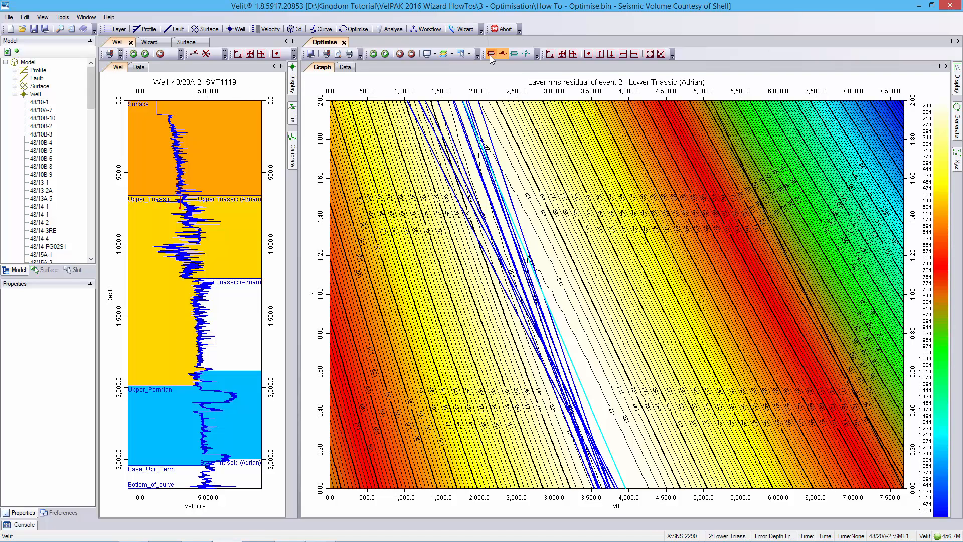
click(791, 267)
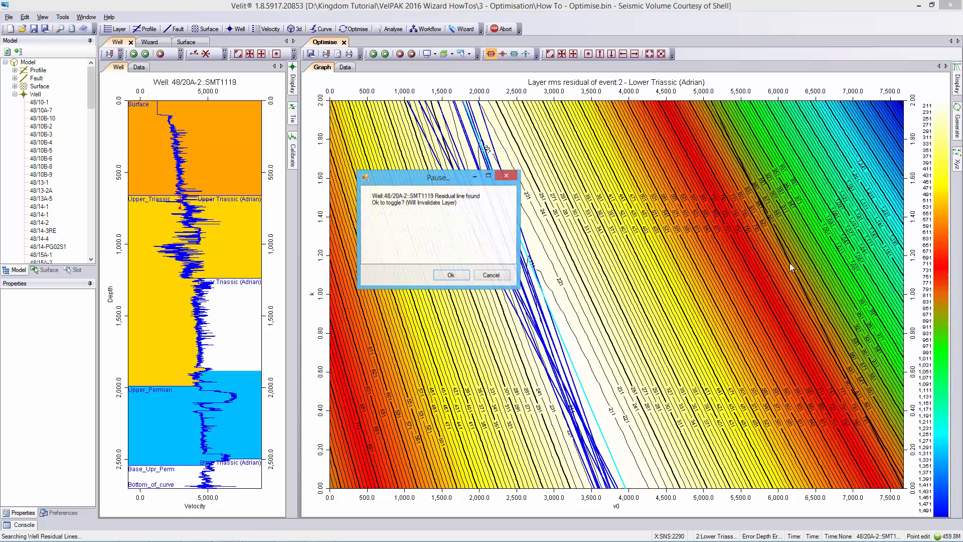
click(450, 276)
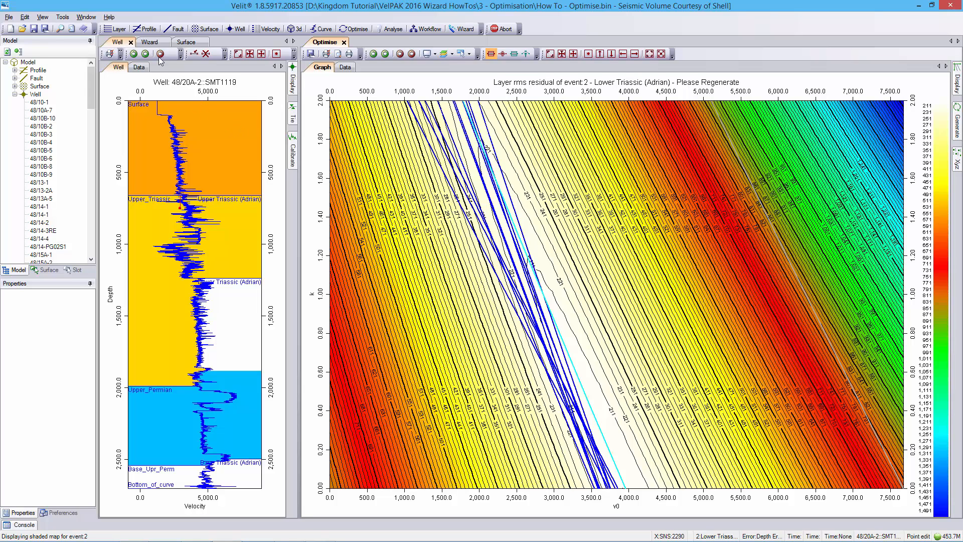
Rerun the optimisation without the excluded well and advance to error correction, leaving V0 and K without an override or fixed K.
click(149, 42)
click(273, 505)
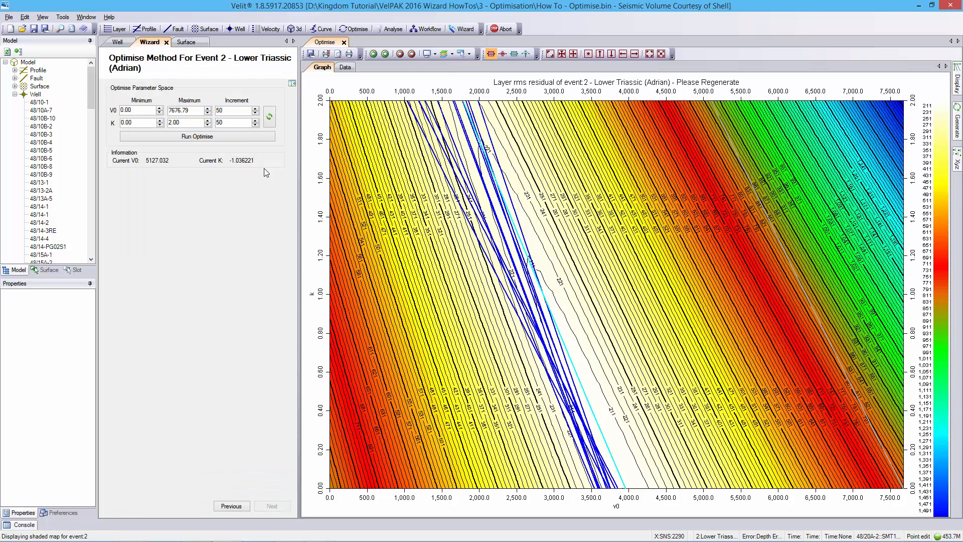
click(195, 139)
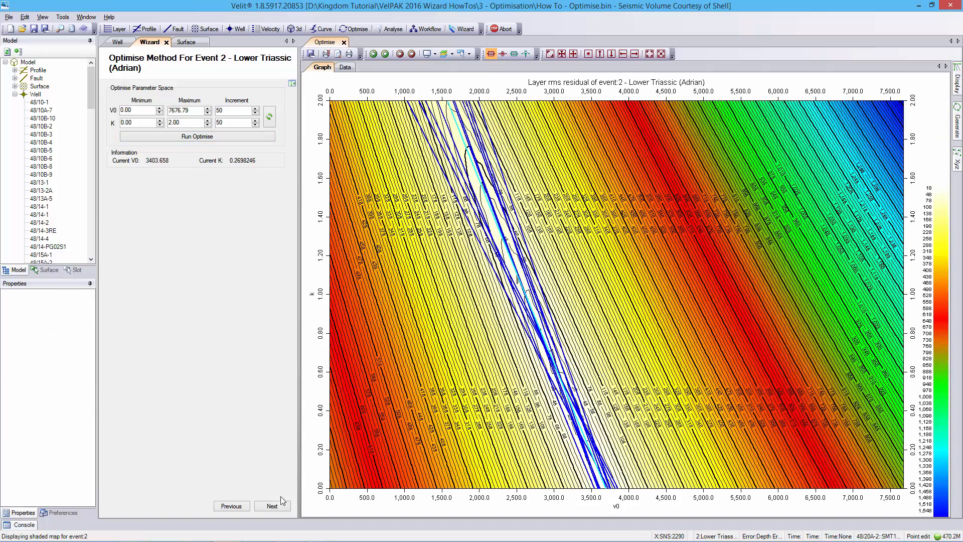
click(276, 508)
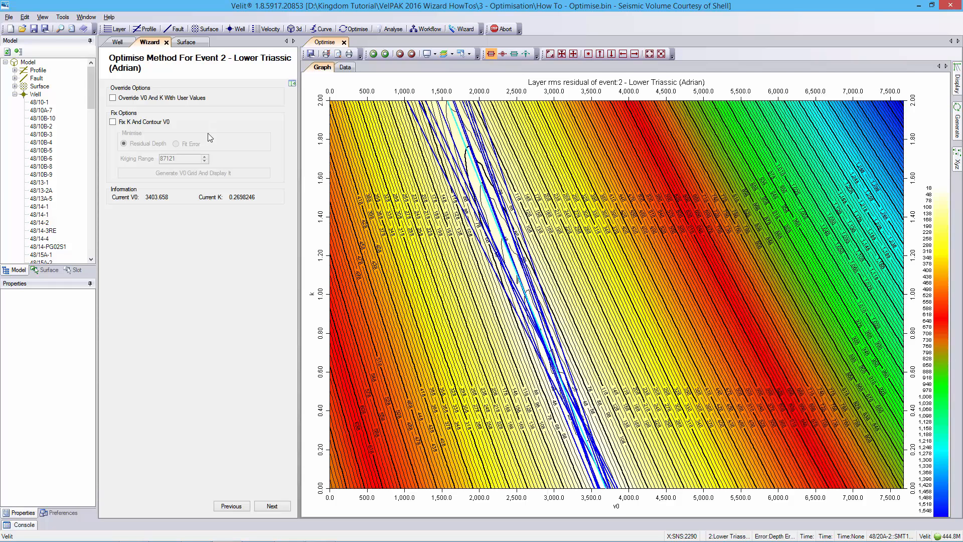
click(272, 505)
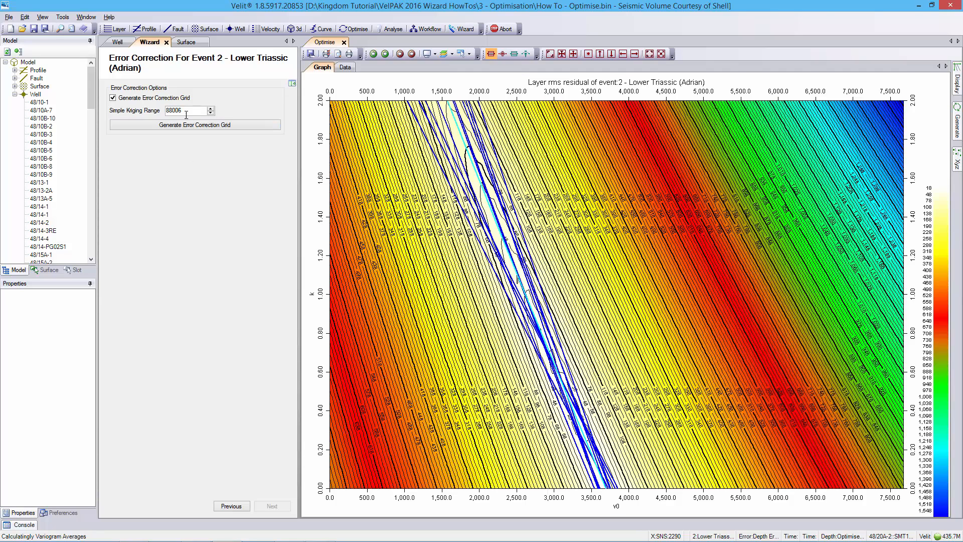
Generate the Lower Triassic error correction grid with a simple kriging range of 4000.
drag(187, 110, 157, 110)
text(4000)
click(201, 124)
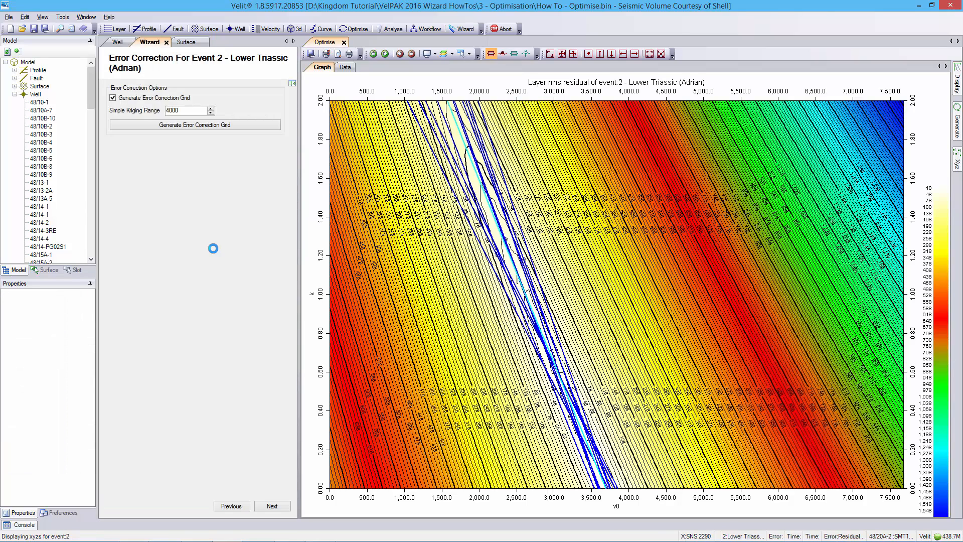
Examine the Lower Triassic residual error grid, and switch the surface to the Basic display type to read the residuals at the wells.
click(183, 43)
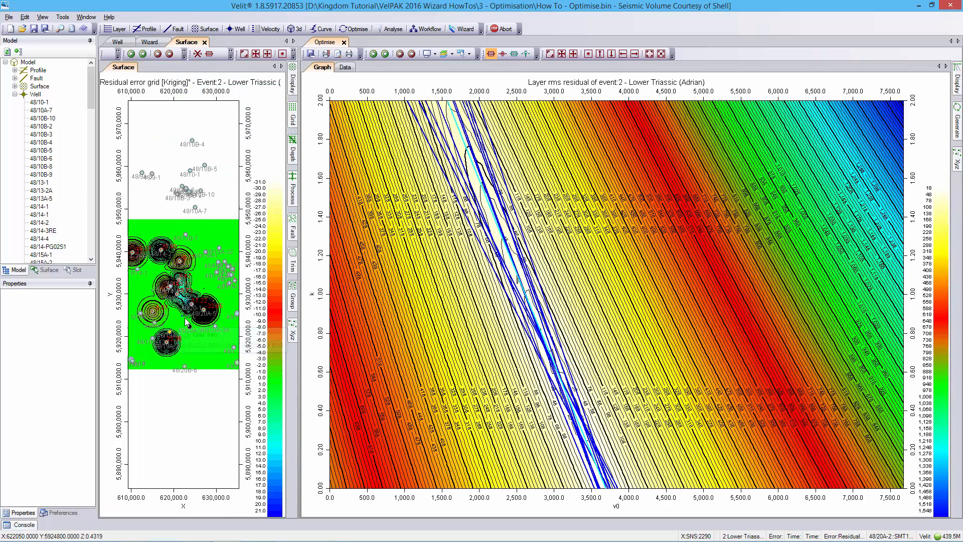
scroll(159, 310, up, 2)
scroll(160, 310, up, 3)
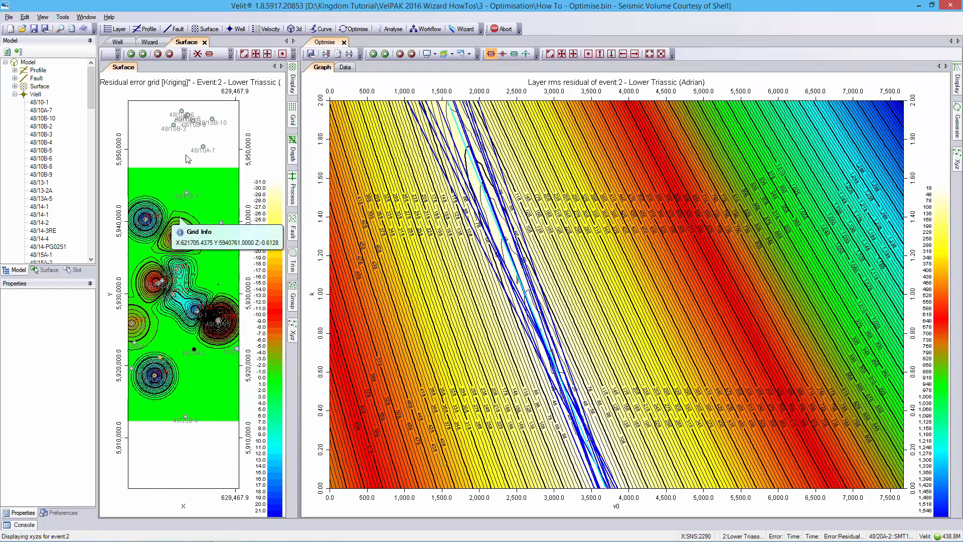
click(231, 54)
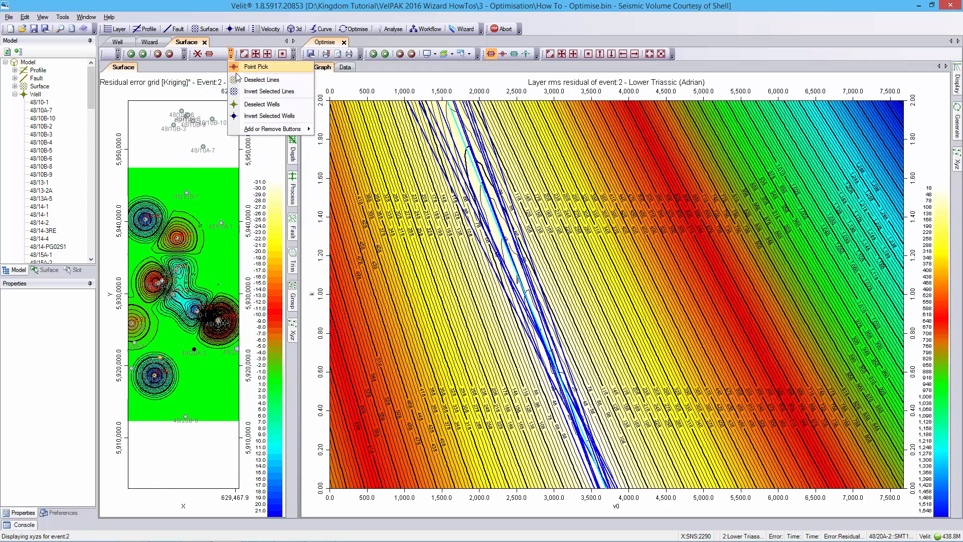
click(184, 54)
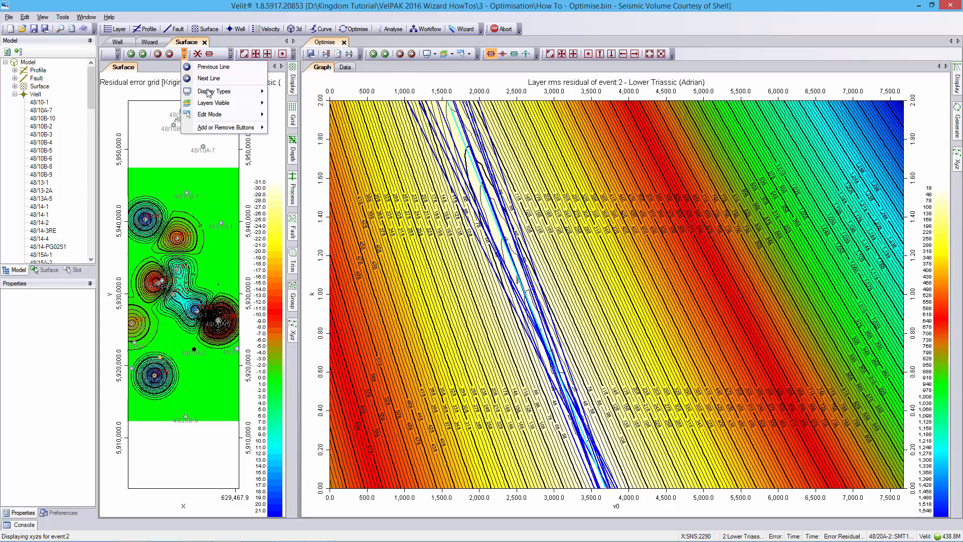
mouse_move(208, 92)
click(302, 92)
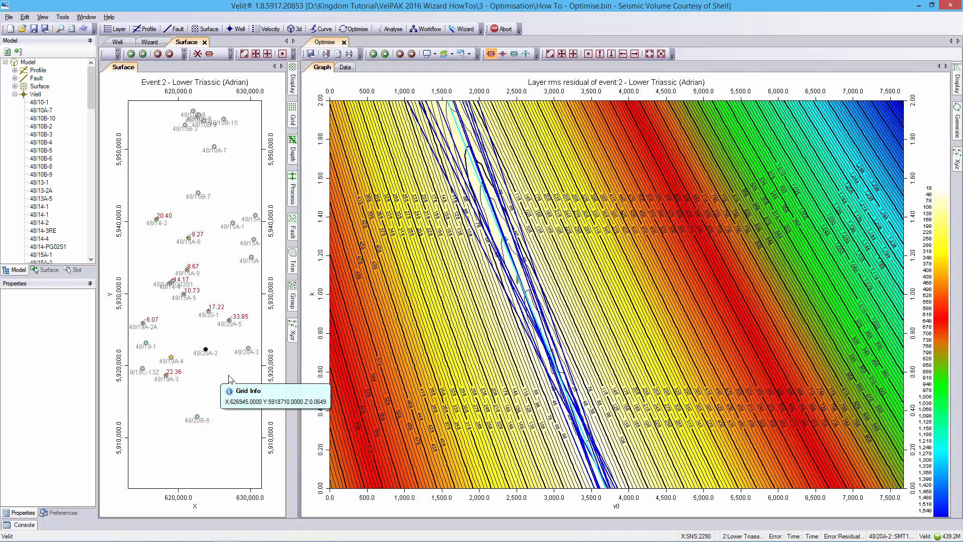
Complete the Lower Triassic wizard run and go back to the wizard overview.
click(150, 43)
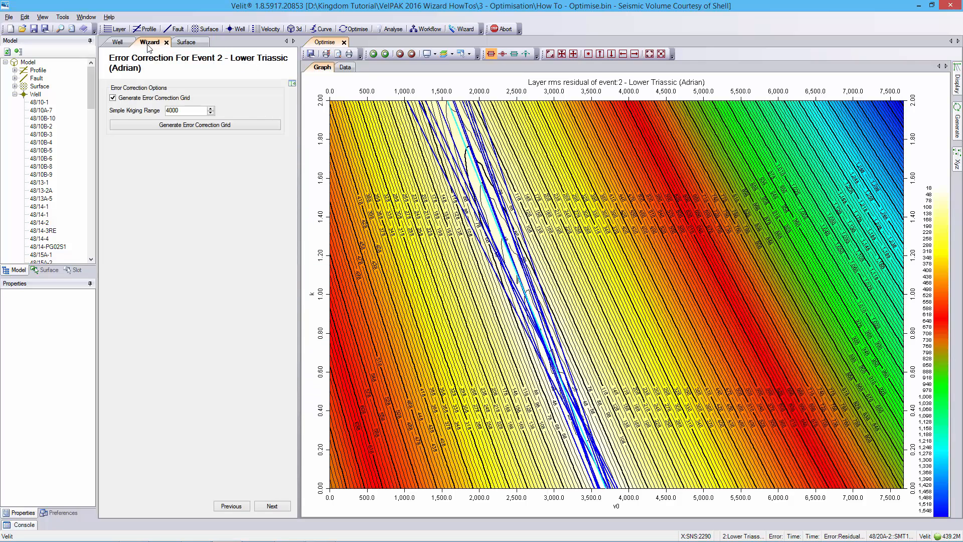
click(270, 508)
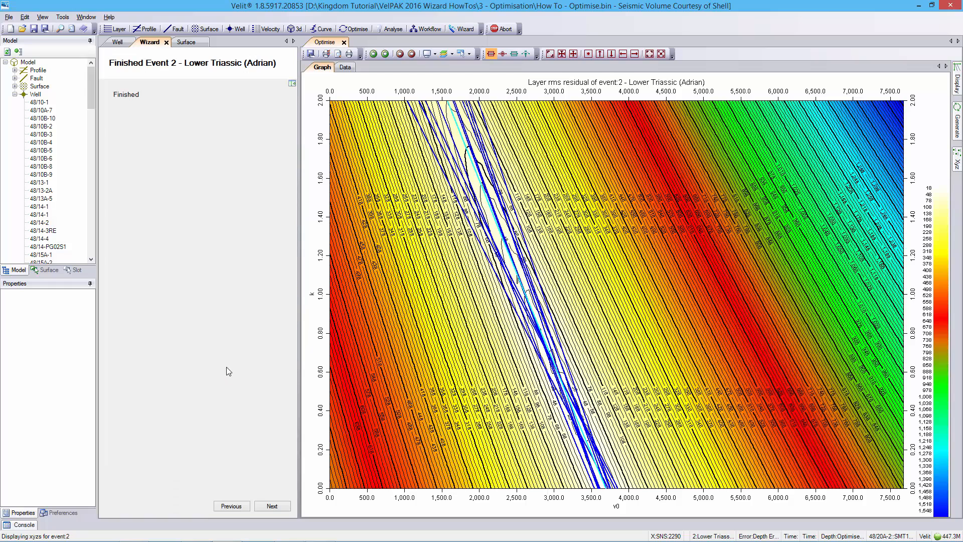
click(271, 507)
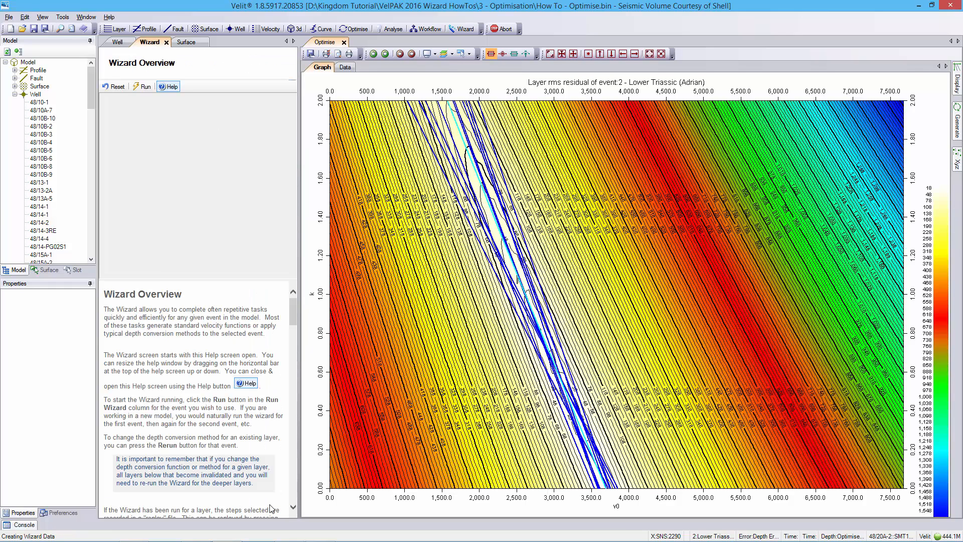